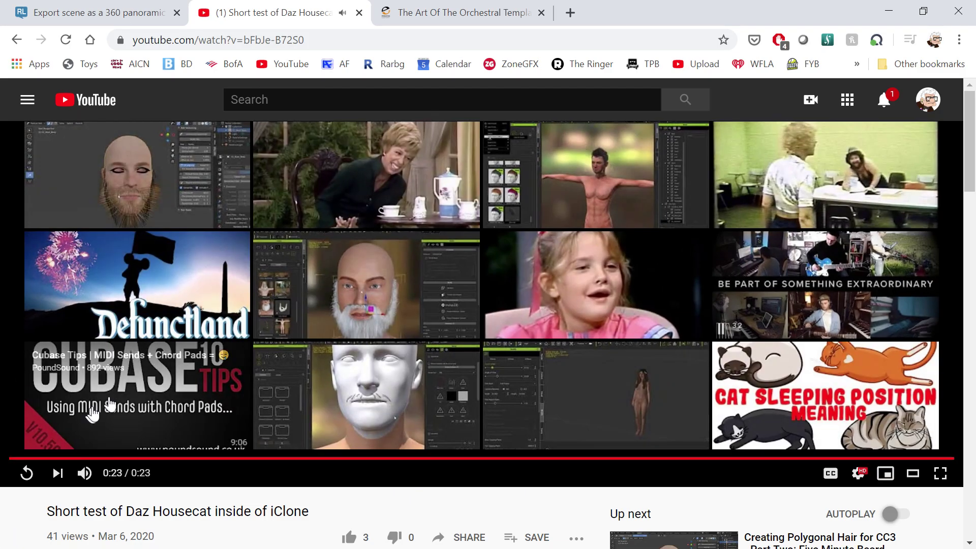
- Switch to DAZ Studio and inspect the black house cat up close from a near-frontal view
click(945, 10)
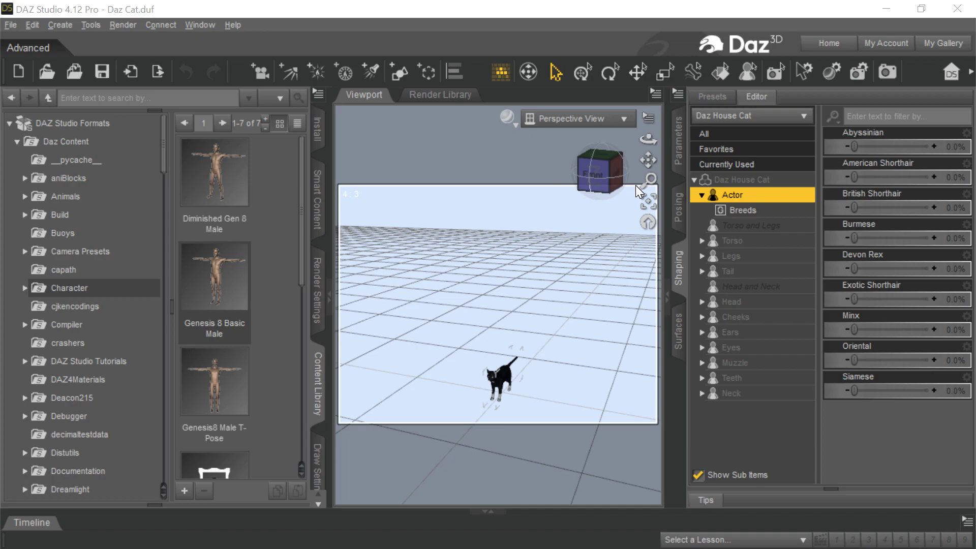
drag(647, 160, 648, 130)
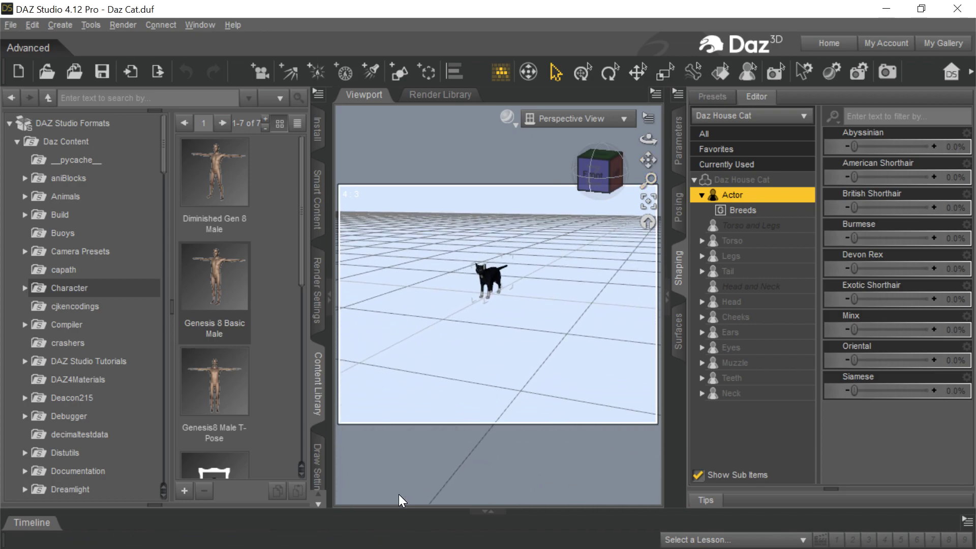
scroll(532, 246, up, 8)
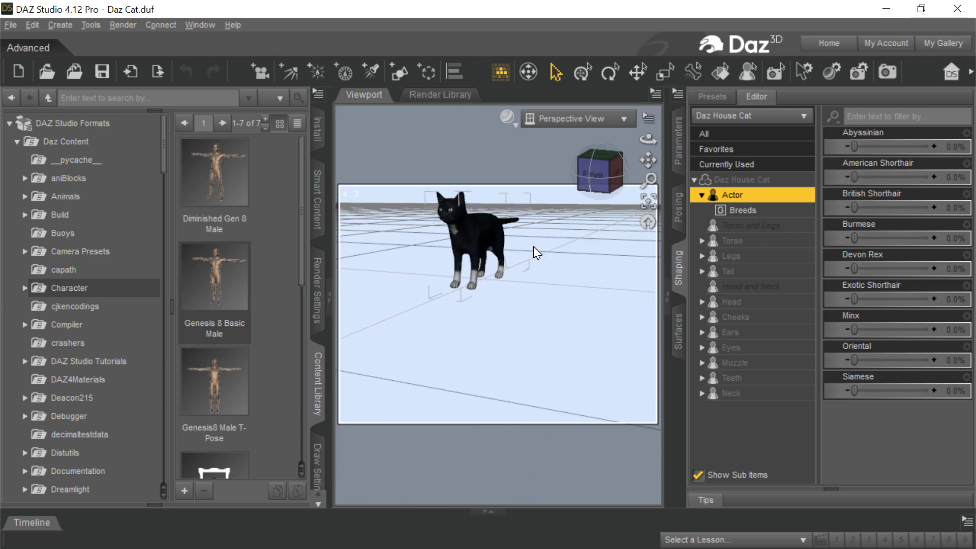
drag(648, 160, 690, 202)
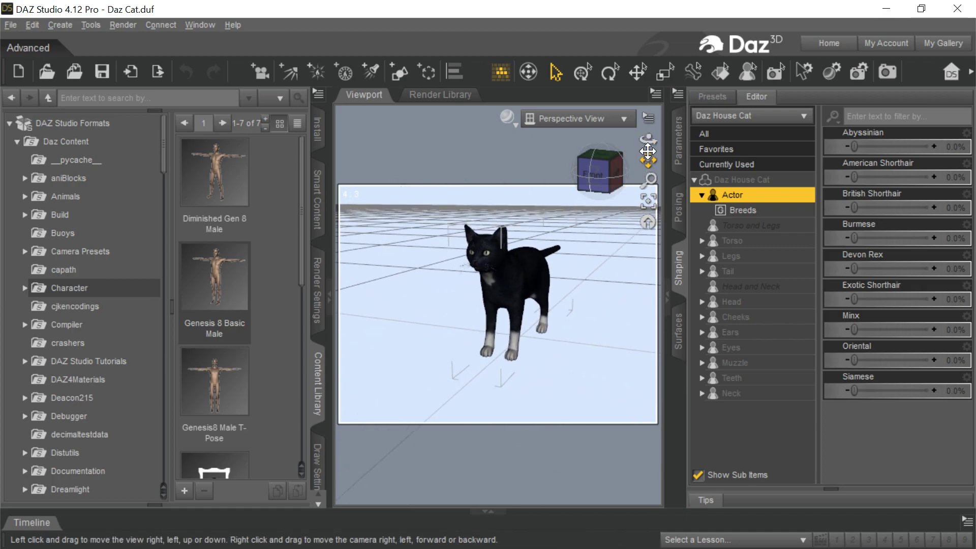
scroll(564, 312, up, 3)
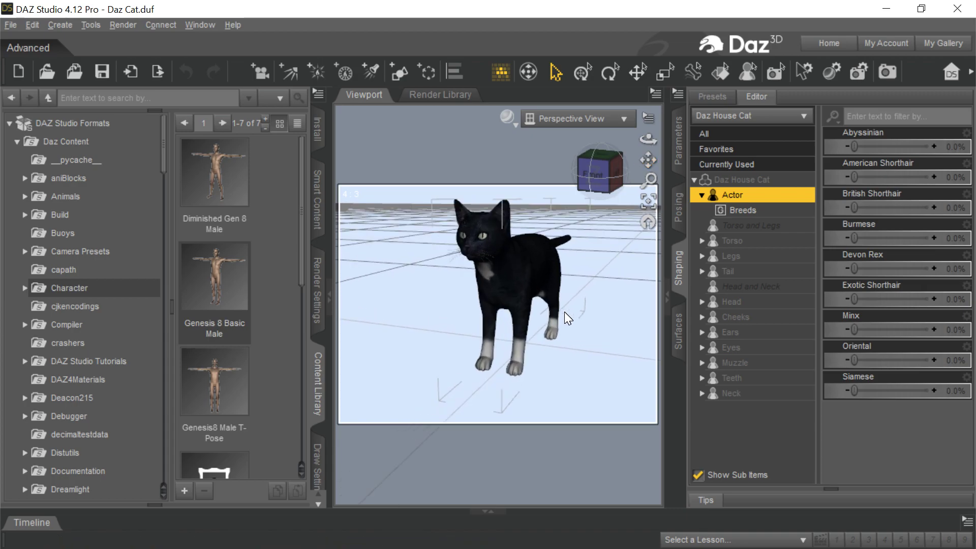
drag(647, 160, 662, 135)
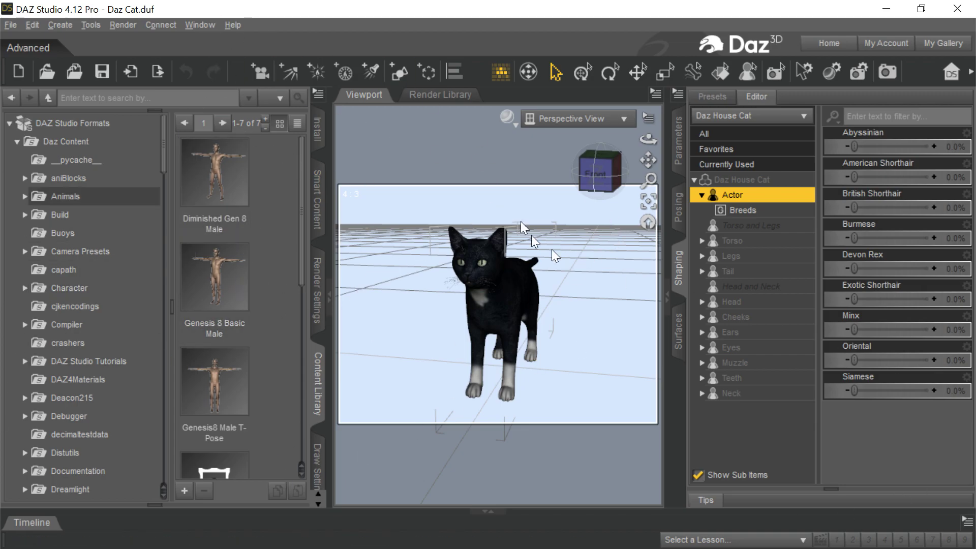
- Open the FBX export options for the cat, targeting the existing Daz Cat.fbx in Exports and allowing the overwrite
click(10, 25)
click(45, 198)
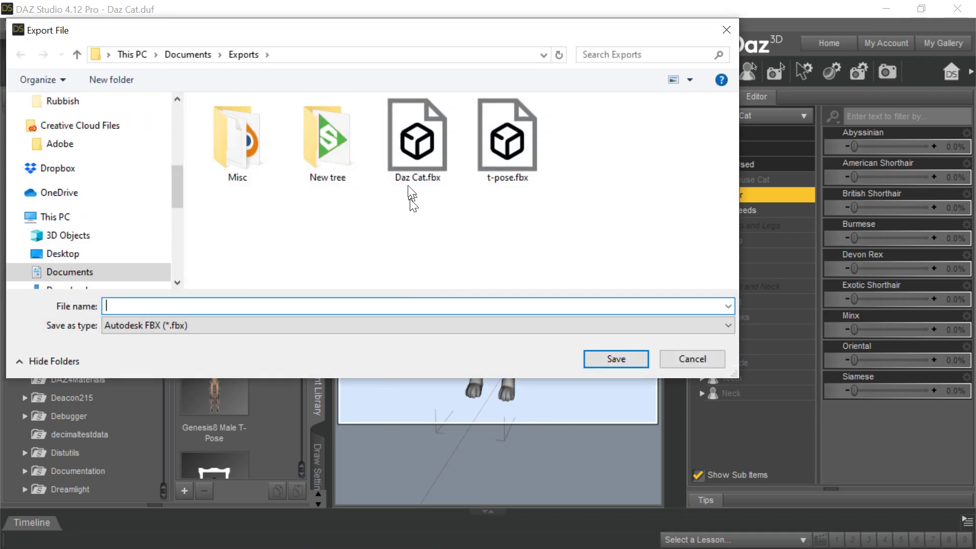
click(423, 176)
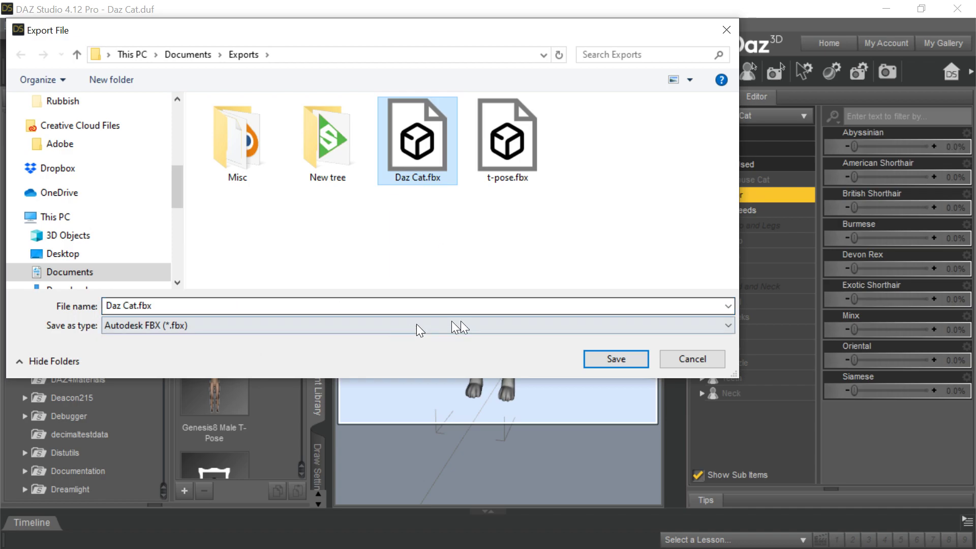
click(621, 363)
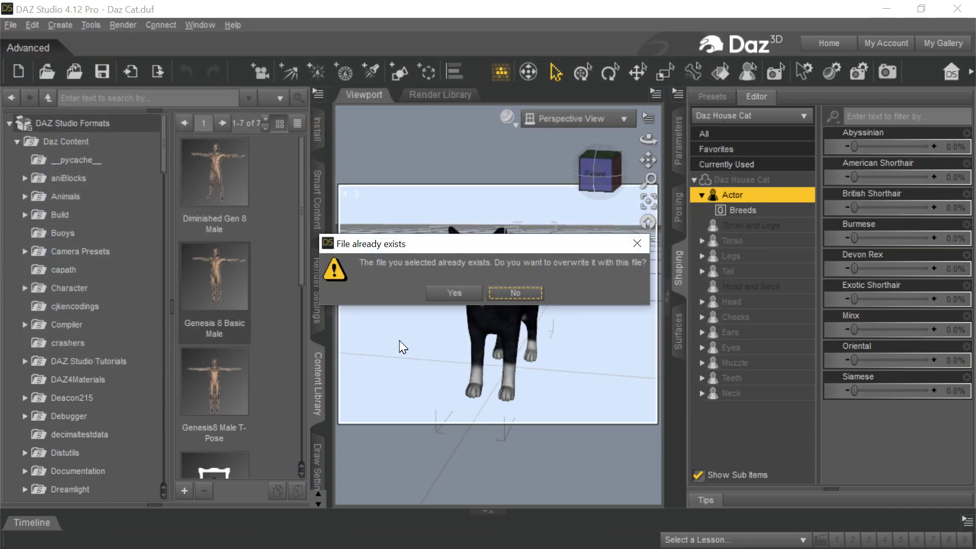
click(452, 293)
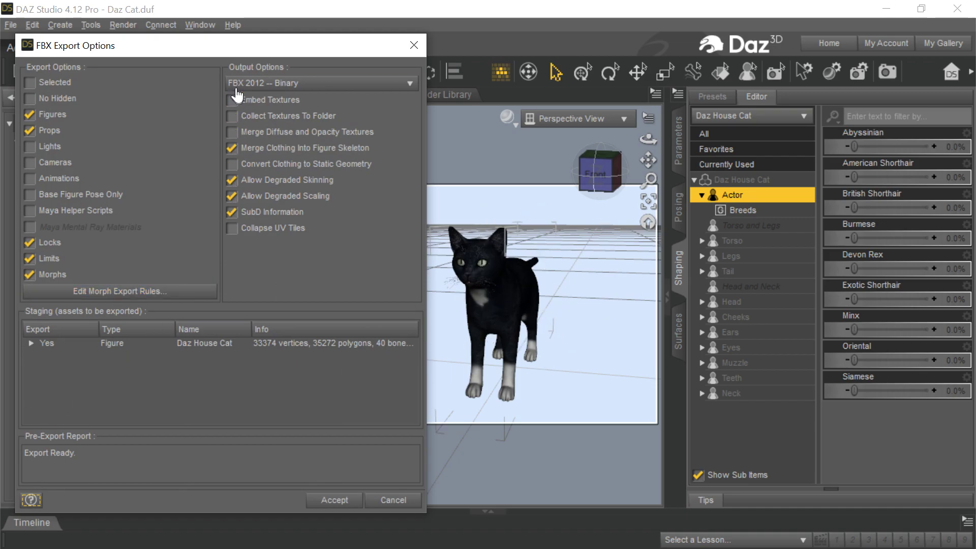
- Expand Daz House Cat in the export staging list, widen the name column and examine the morphs staged for export
drag(241, 54, 275, 37)
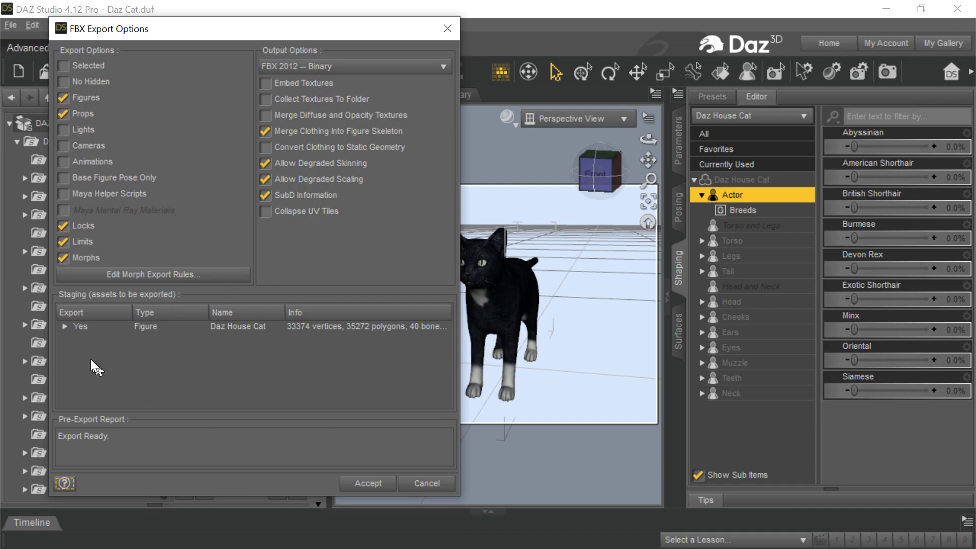
click(63, 328)
drag(287, 309, 349, 310)
scroll(322, 367, down, 3)
scroll(323, 367, down, 10)
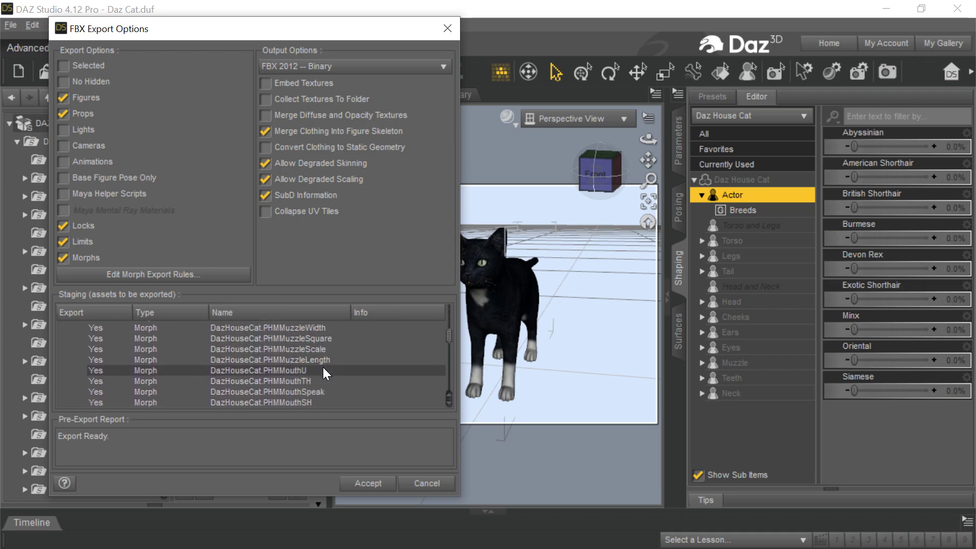
scroll(319, 373, up, 15)
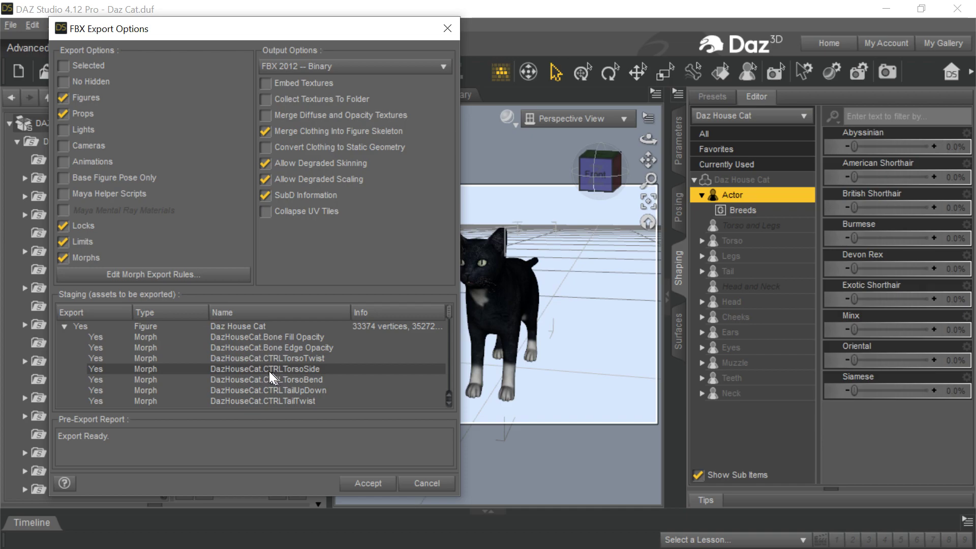
scroll(254, 356, down, 3)
click(223, 382)
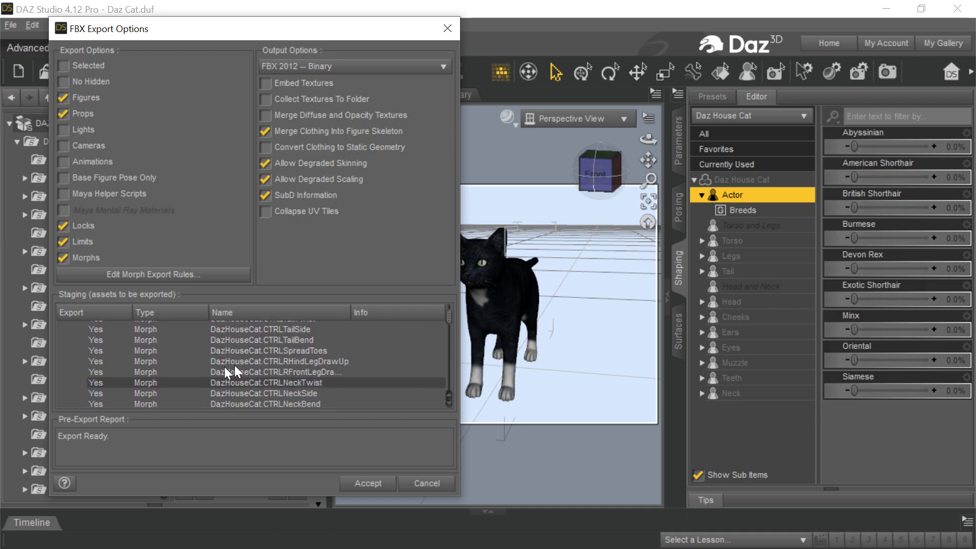
- Review the morph export rules and the staged breed and control morphs, leaving the FBX options without exporting
click(159, 274)
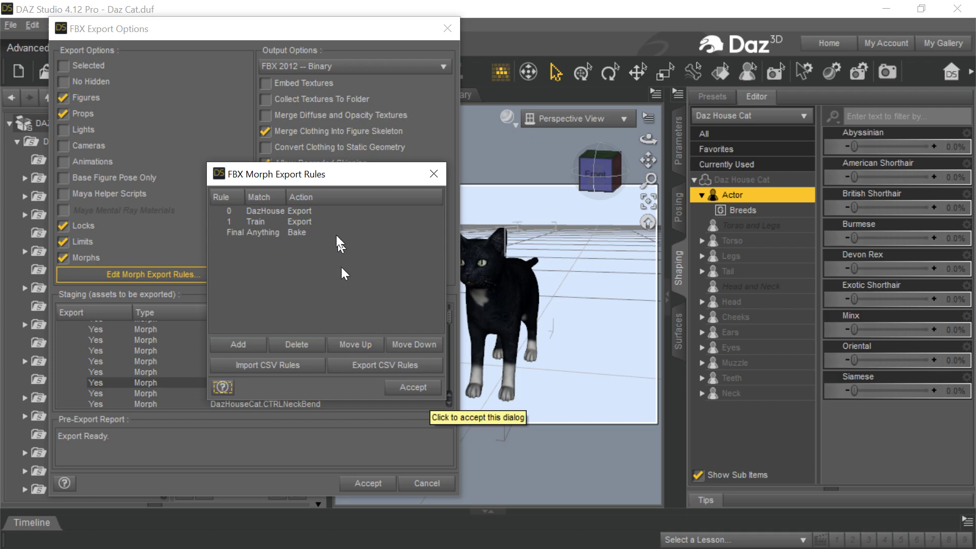
click(409, 387)
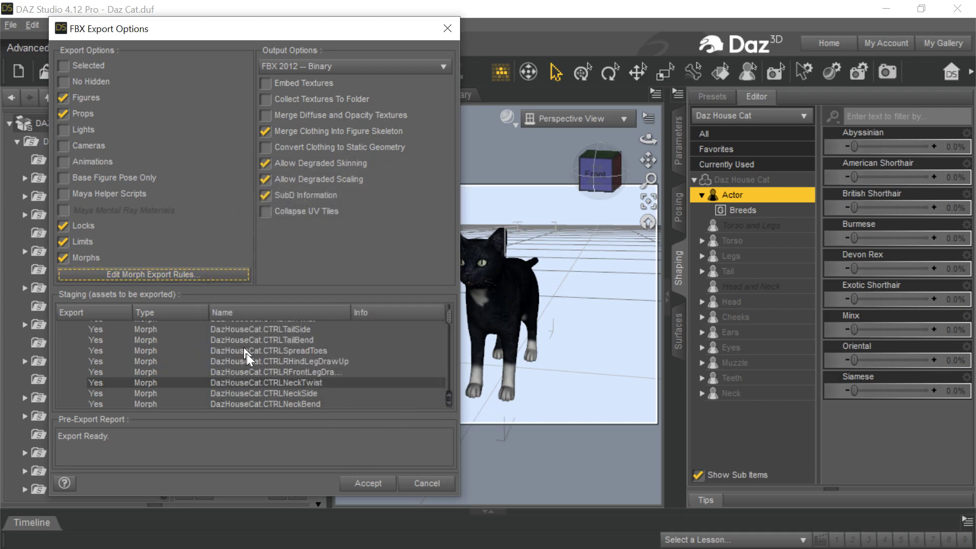
scroll(319, 340, up, 10)
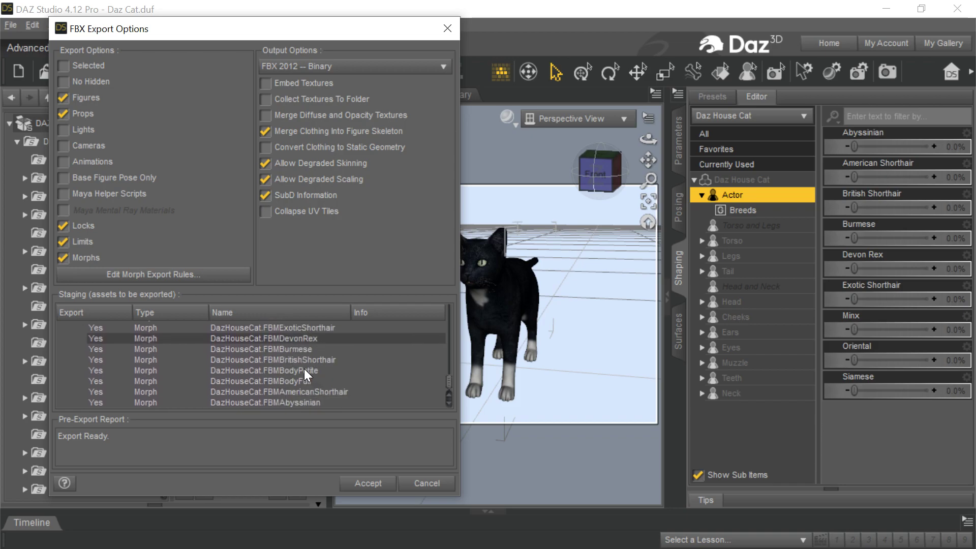
scroll(304, 368, up, 10)
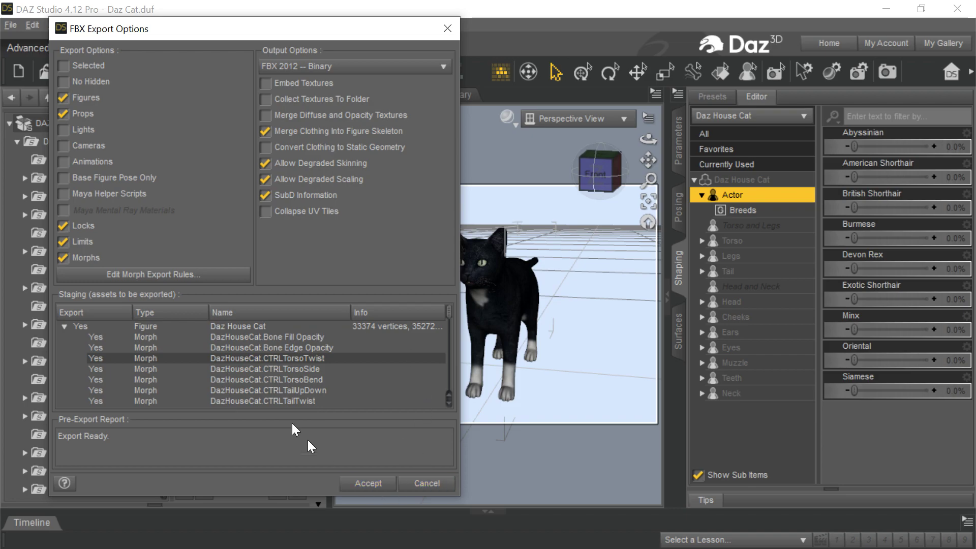
click(426, 487)
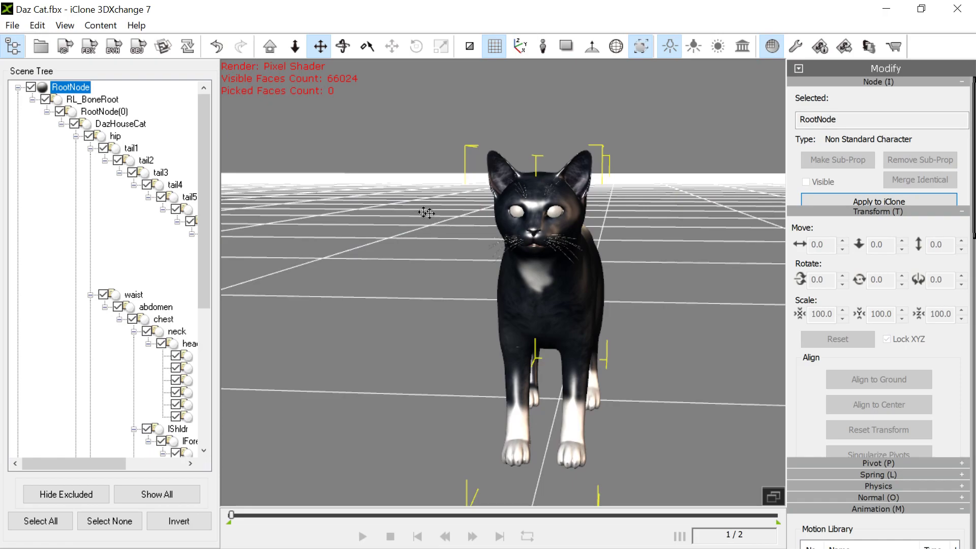
- In iClone 3DXchange, examine the imported Daz Cat.fbx model and its animation, character setup and face setup options
right_drag(679, 236, 596, 231)
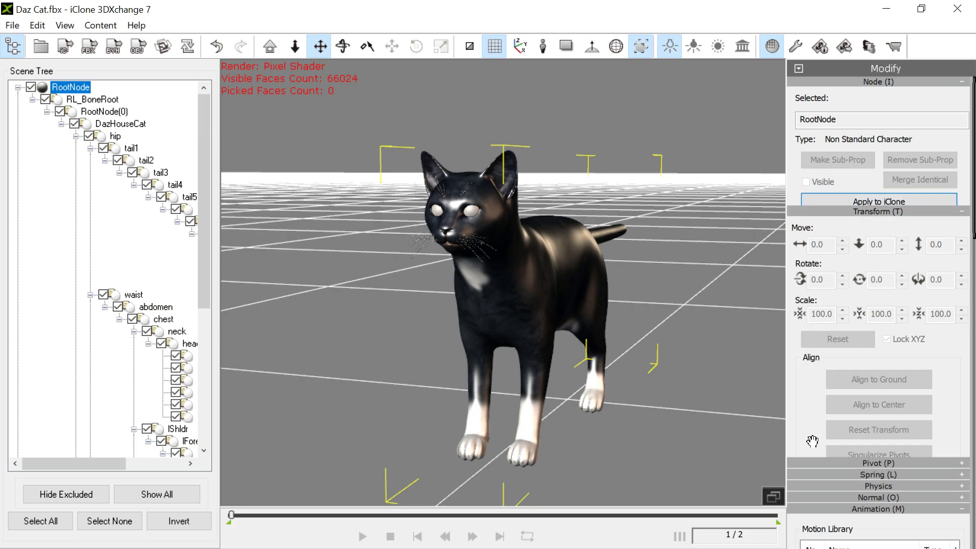
scroll(805, 427, down, 6)
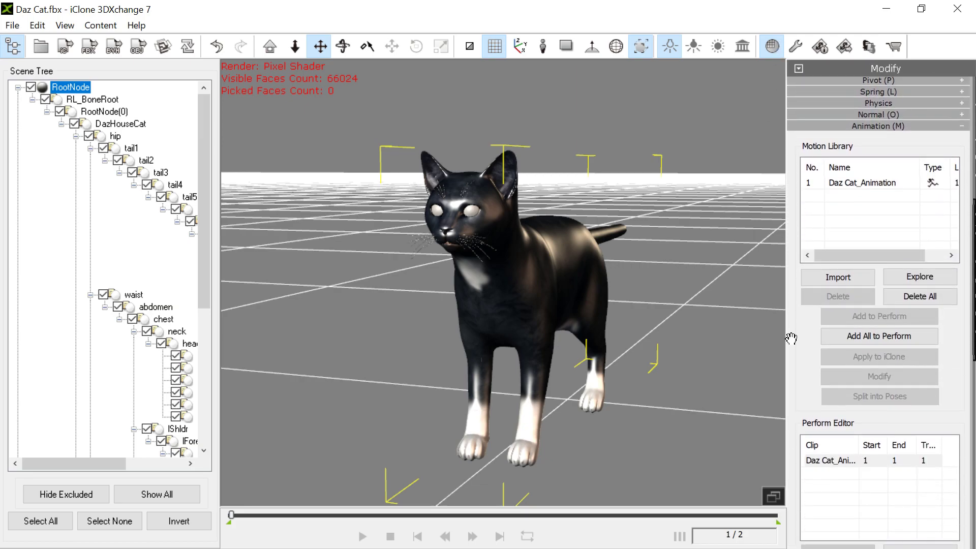
scroll(804, 301, up, 5)
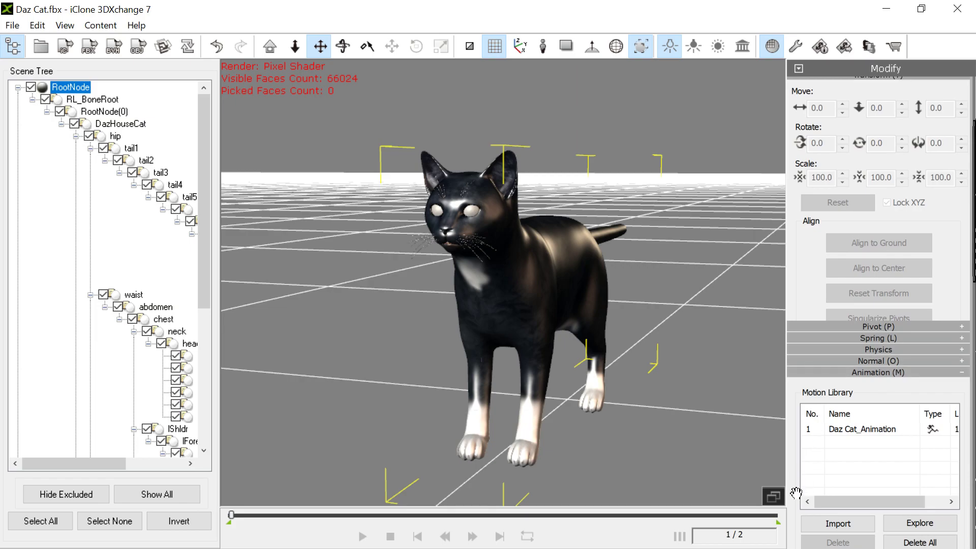
scroll(795, 405, down, 6)
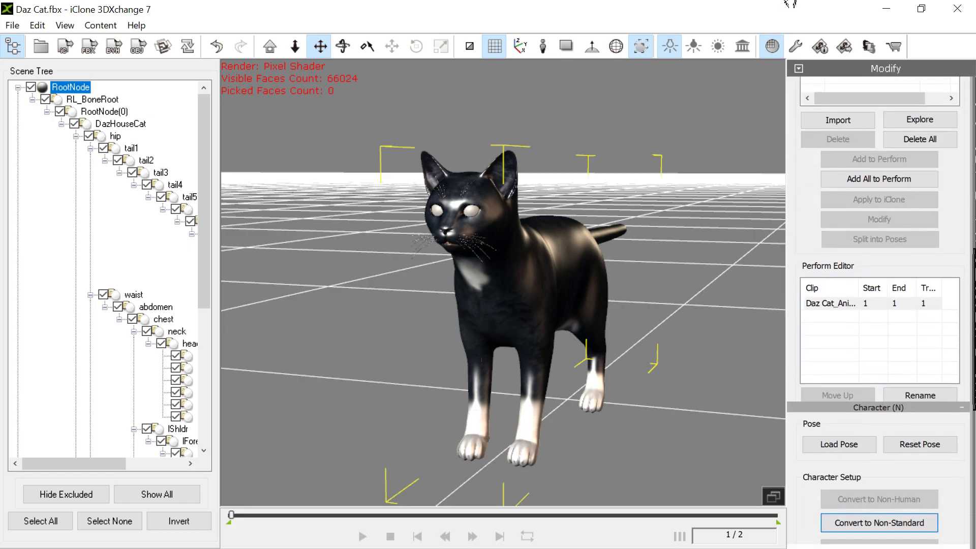
scroll(807, 491, down, 4)
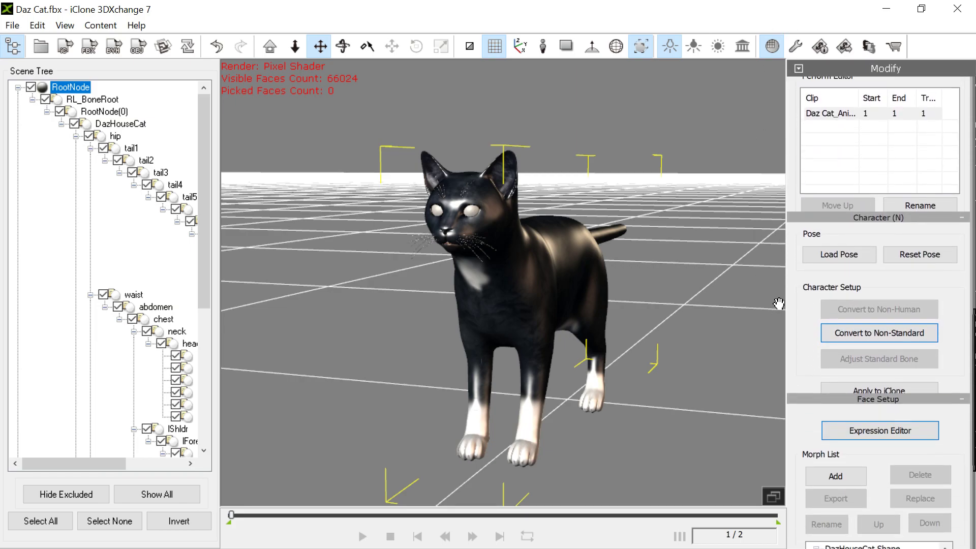
scroll(797, 338, down, 1)
scroll(797, 338, up, 1)
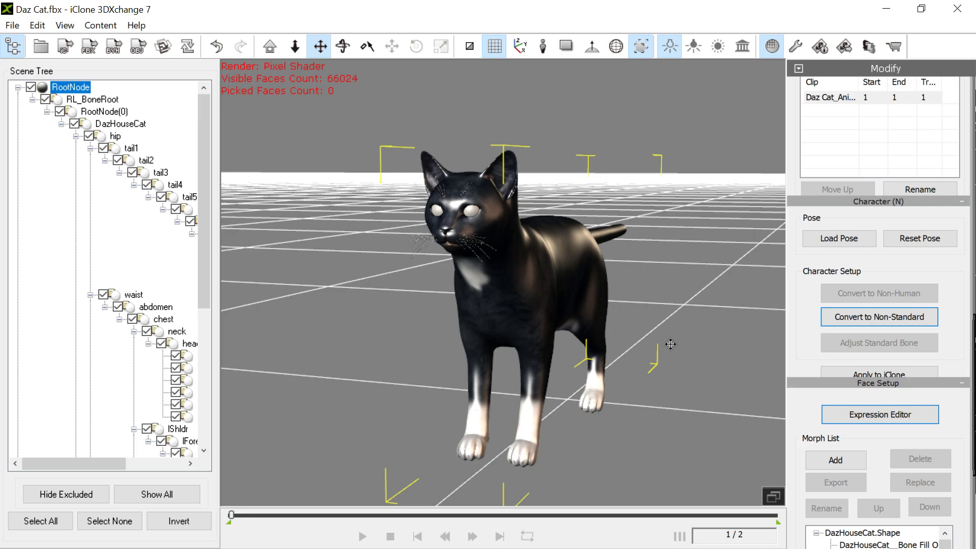
scroll(798, 323, down, 1)
scroll(798, 323, up, 3)
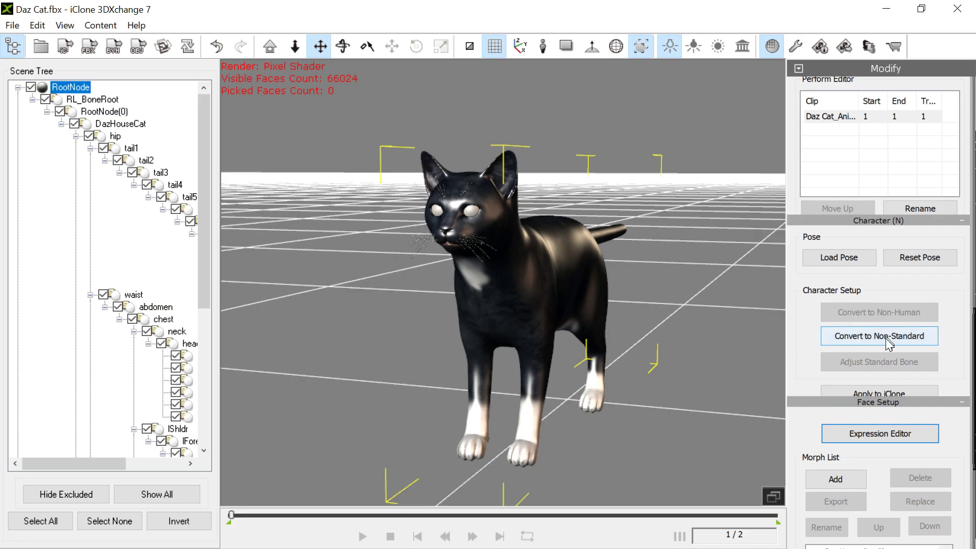
- Start converting the cat to a non-standard character and show its body bone mapping
click(861, 341)
scroll(807, 358, down, 5)
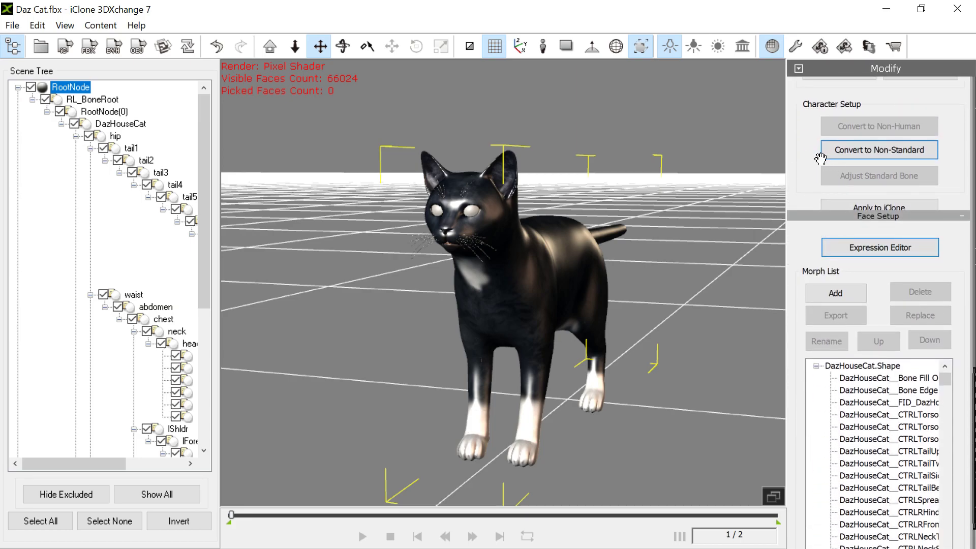
scroll(806, 149, up, 2)
click(842, 235)
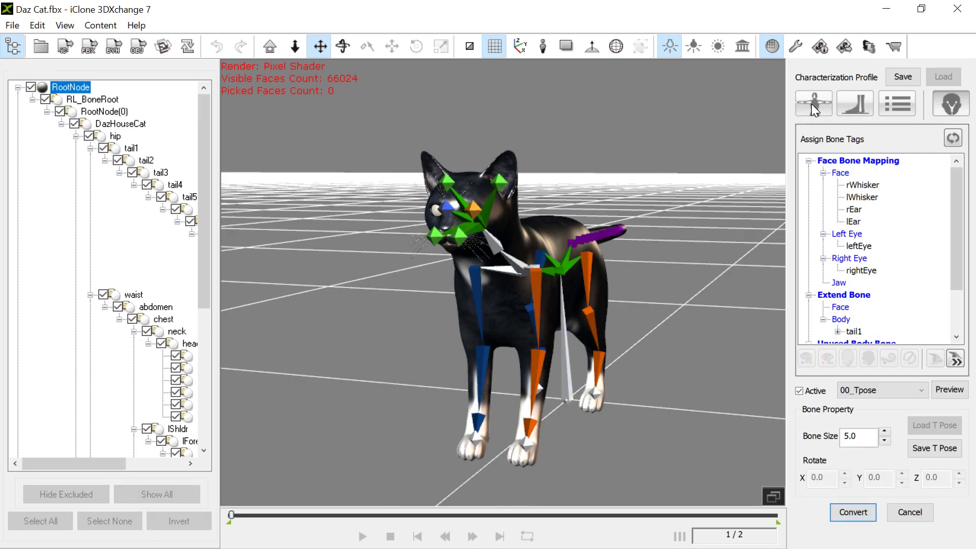
click(812, 103)
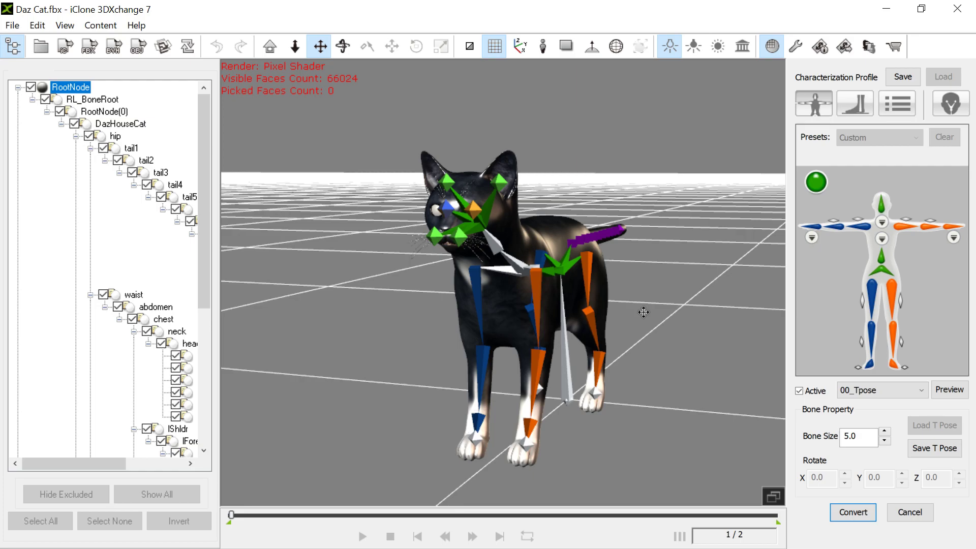
- Examine the color-coded bones along the cat's head, spine, legs and tail from the side and front
right_drag(665, 317, 492, 312)
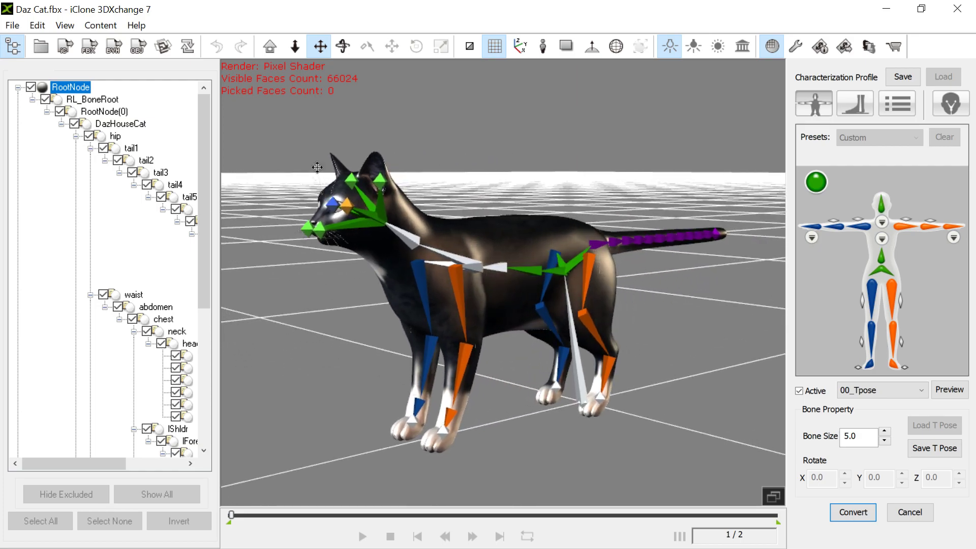
right_drag(623, 325, 596, 325)
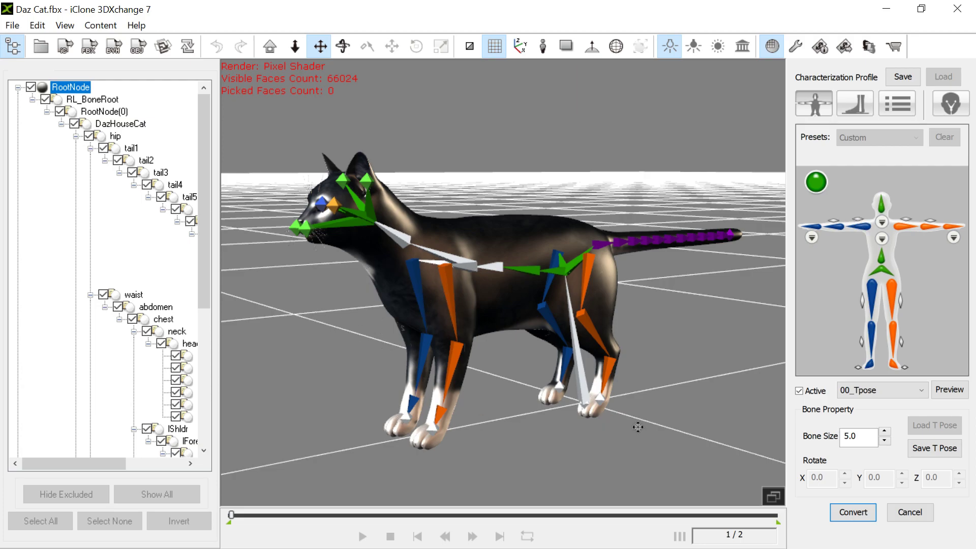
right_drag(672, 379, 557, 384)
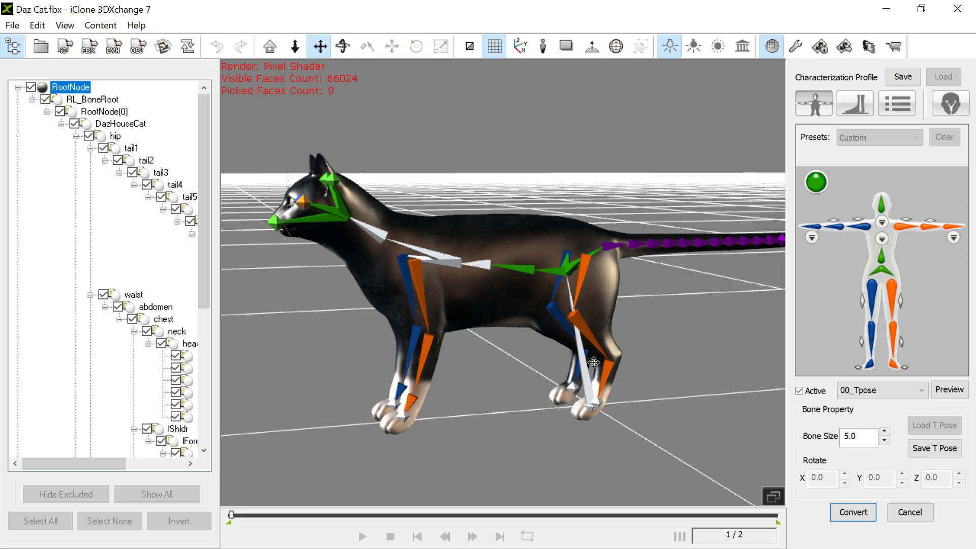
right_drag(642, 384, 688, 382)
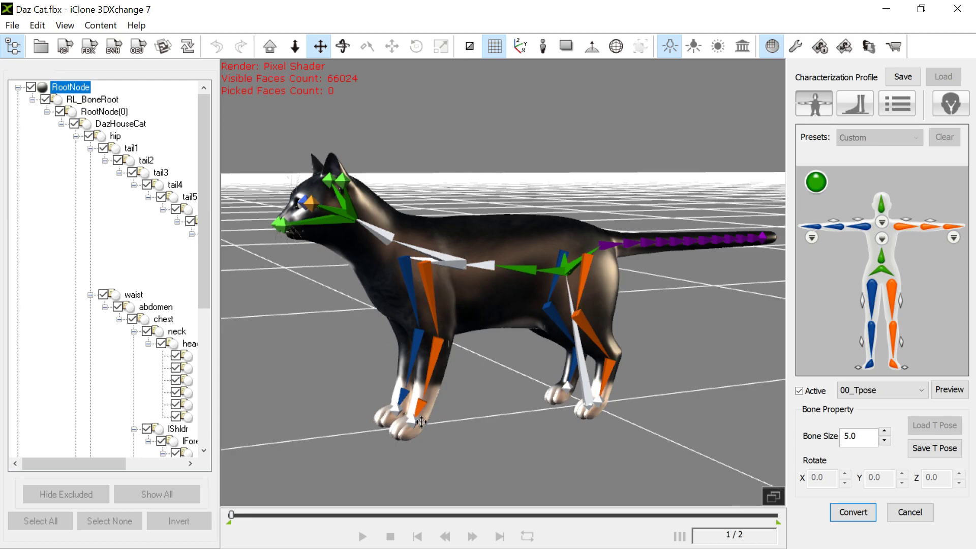
mouse_move(469, 398)
right_down()
mouse_move(690, 401)
mouse_move(499, 382)
mouse_move(635, 386)
mouse_move(453, 389)
right_up()
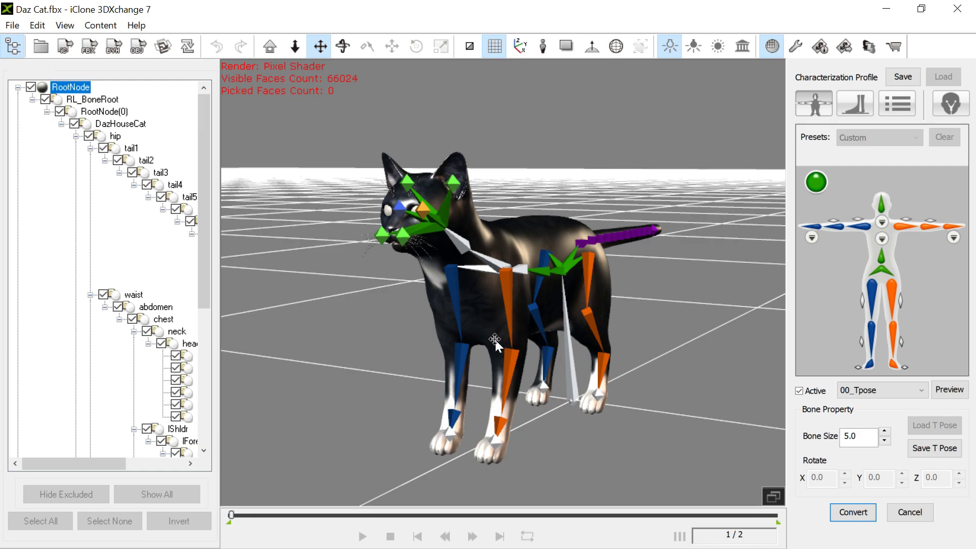
mouse_move(517, 321)
mouse_down()
mouse_move(513, 312)
mouse_move(525, 323)
mouse_up()
right_drag(468, 330, 521, 313)
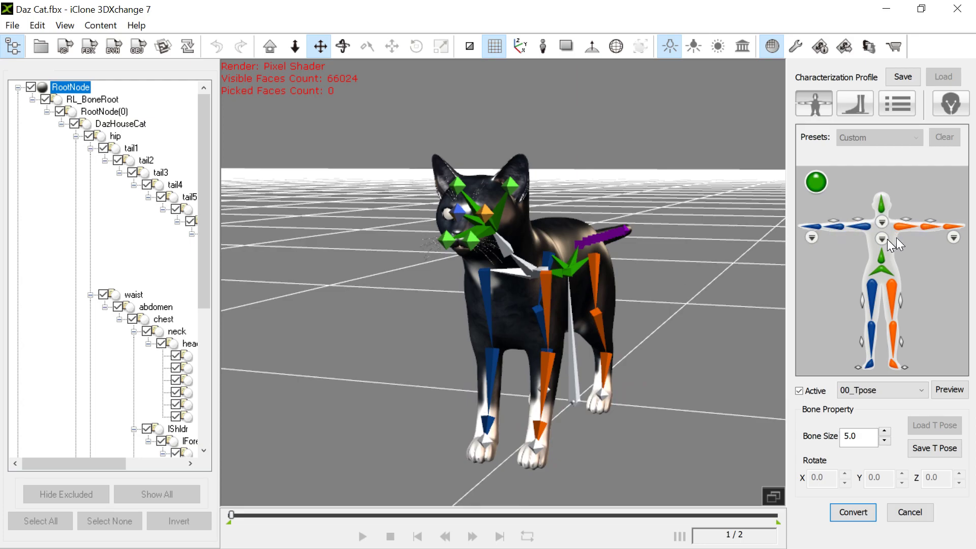
- Preview the 09_Basic Run motion on the cat and watch how its legs and body move from different angles
drag(614, 366, 640, 340)
right_drag(662, 371, 586, 381)
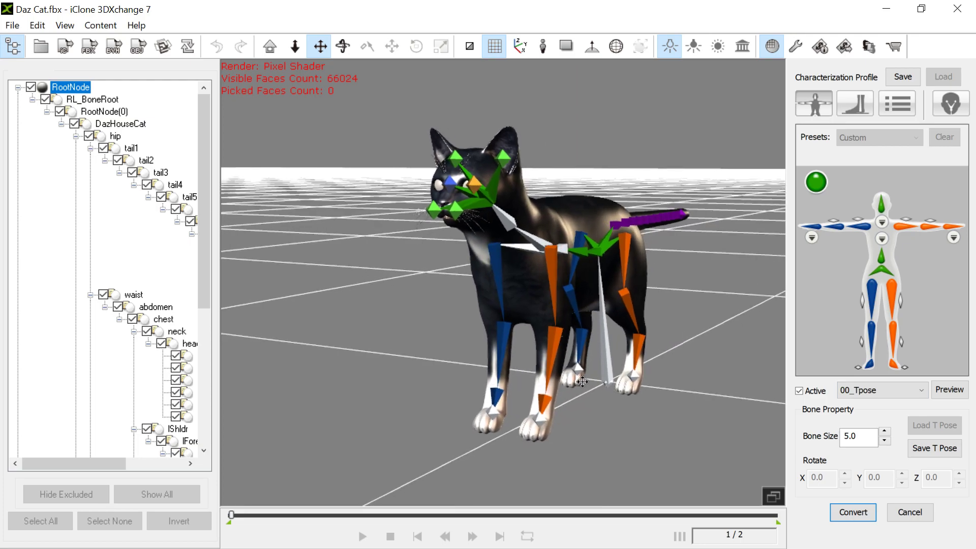
click(919, 391)
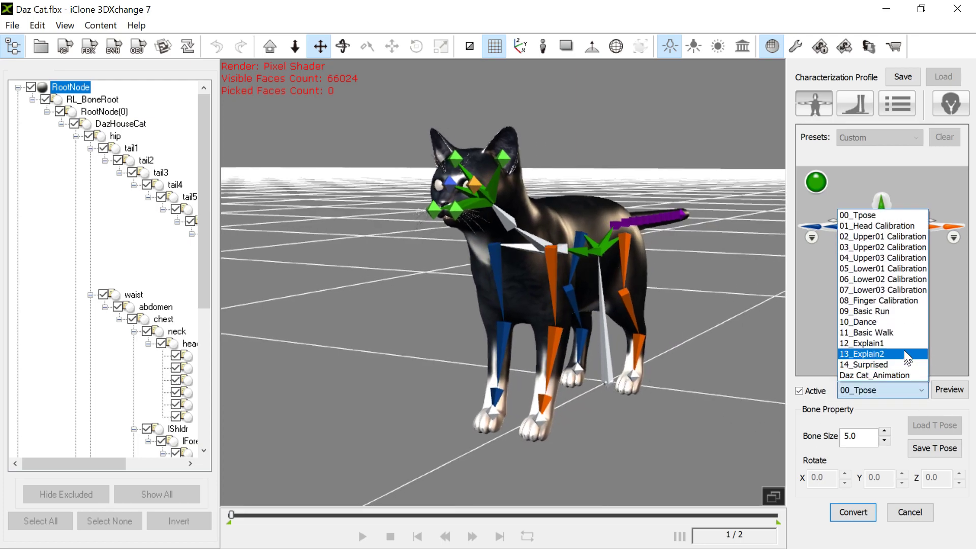
click(894, 312)
click(945, 388)
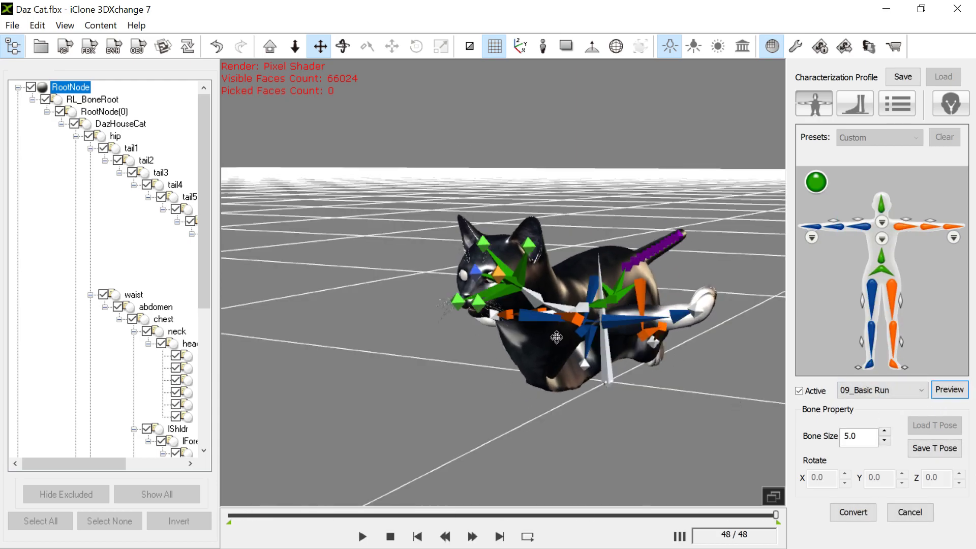
click(947, 389)
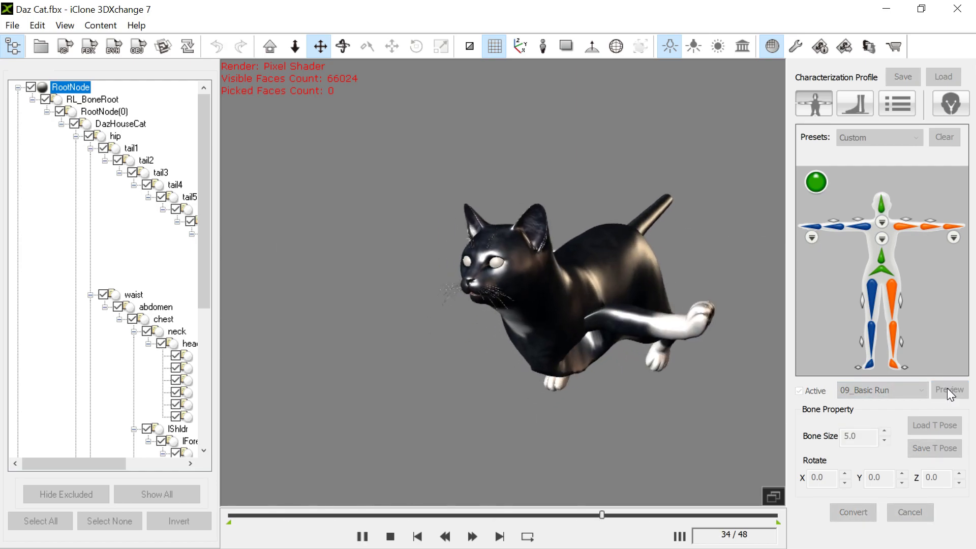
click(946, 389)
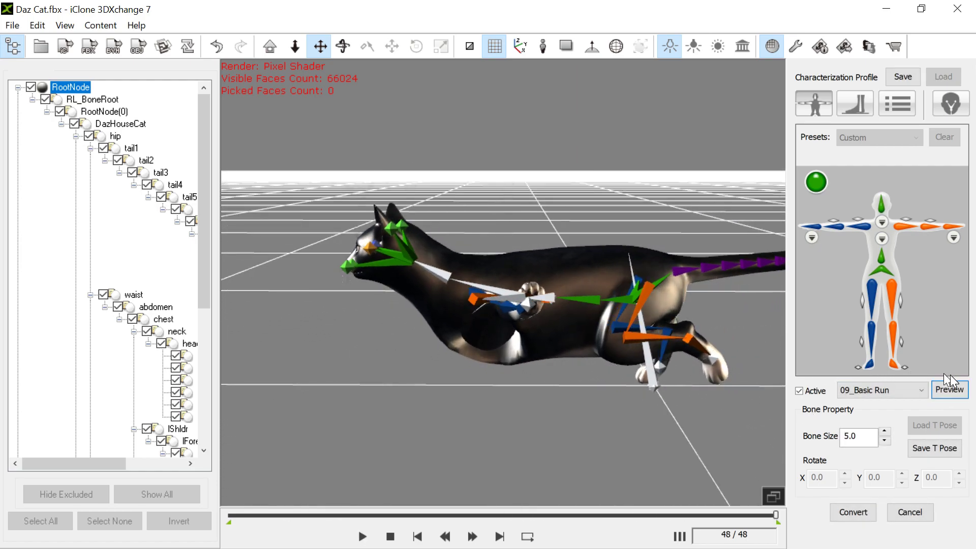
click(947, 389)
click(947, 388)
click(947, 388)
click(947, 388)
- Return the cat to the 00_Tpose pose and examine its neck and shoulder bones from the front
click(923, 387)
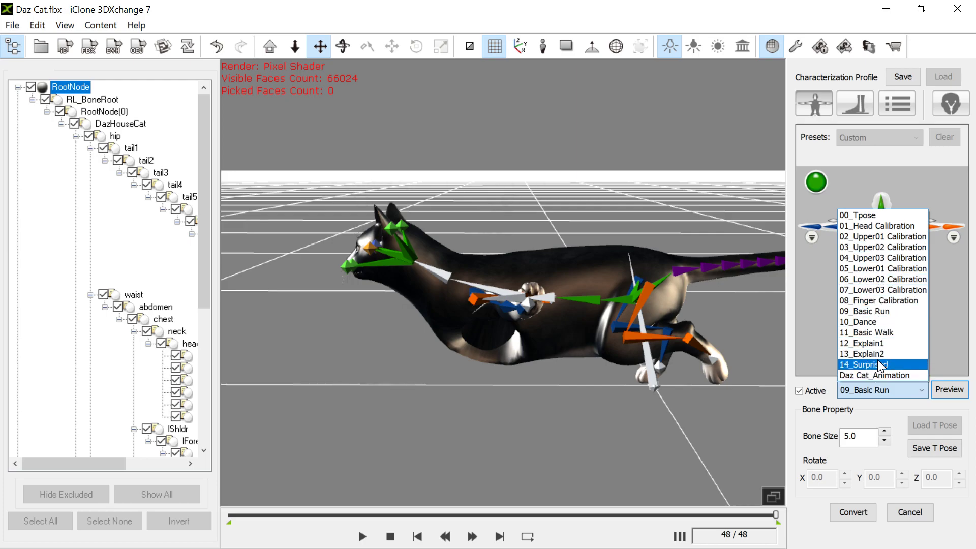
click(873, 218)
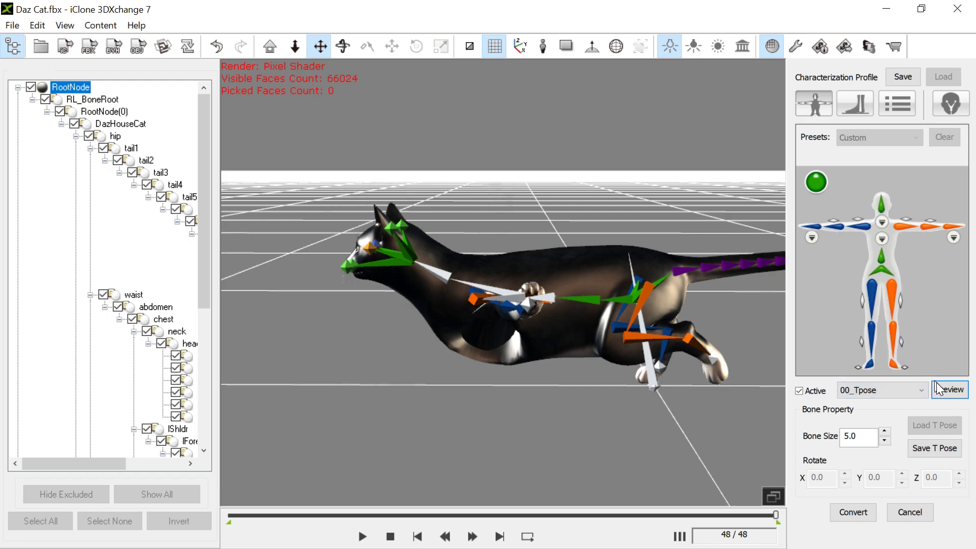
click(950, 391)
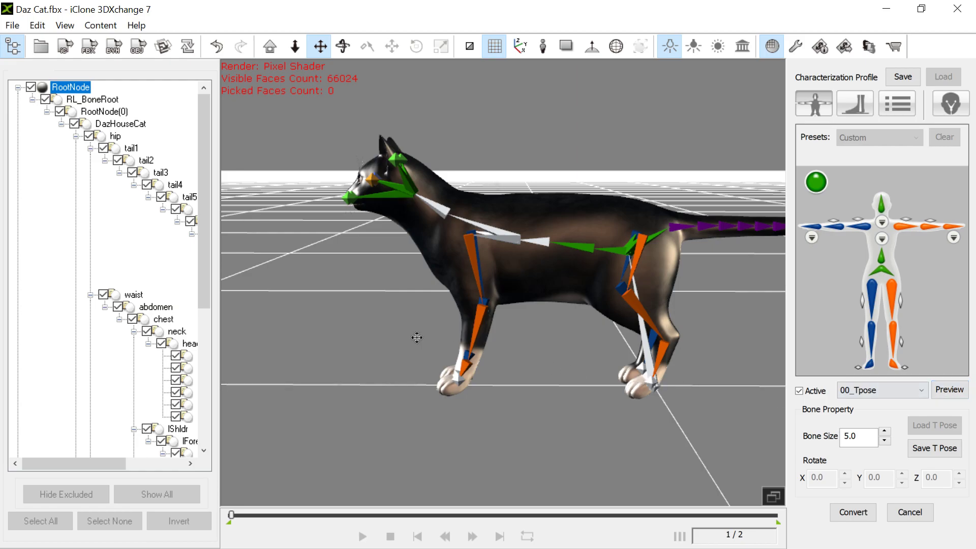
right_drag(337, 349, 721, 363)
drag(737, 374, 667, 366)
right_drag(557, 408, 622, 427)
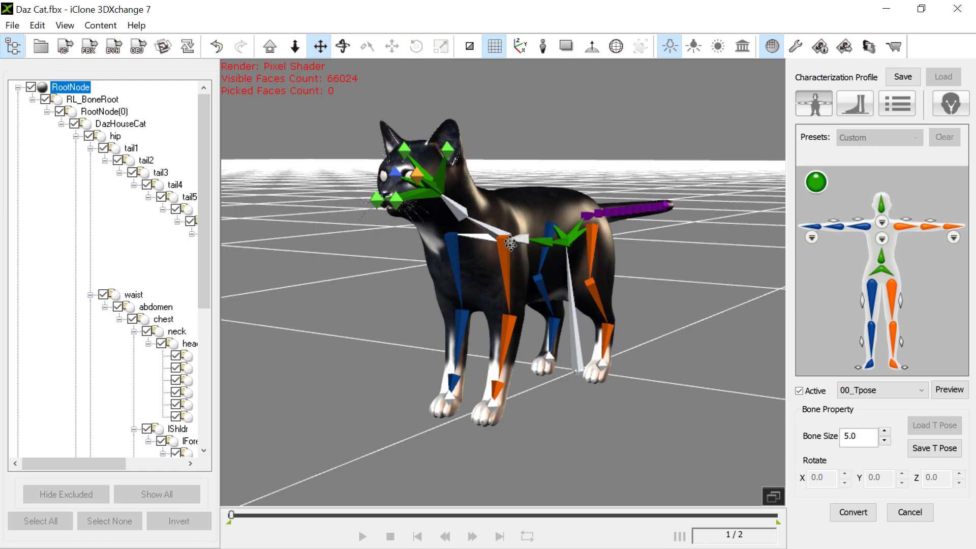
right_drag(523, 242, 522, 247)
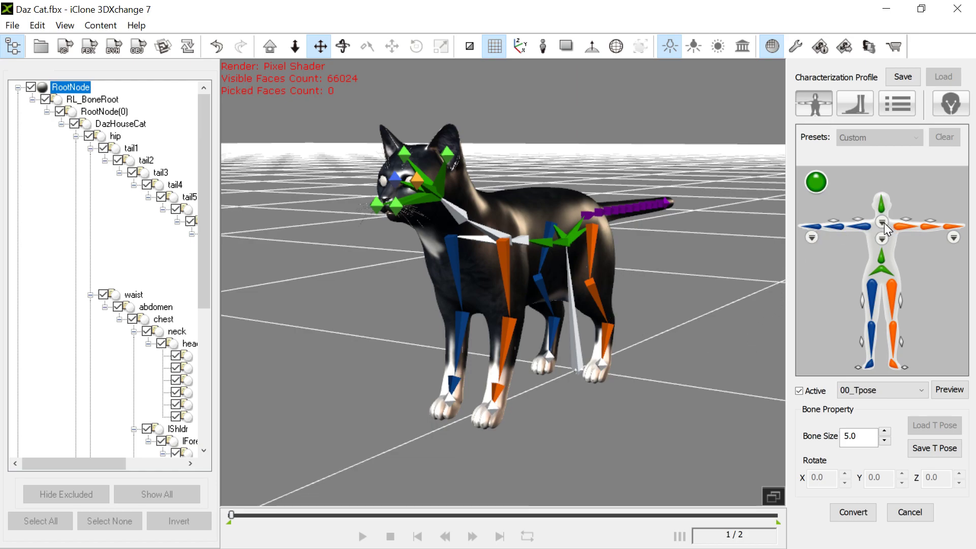
- Deactivate the profile, map the cat's neck bone to the lowest neck slot with extended bones removed, and reactivate the profile
click(801, 389)
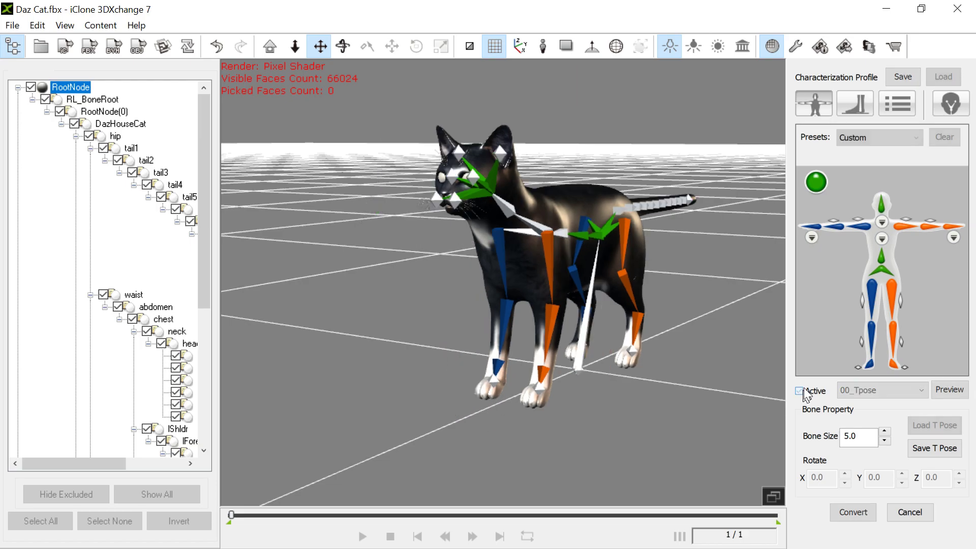
click(881, 223)
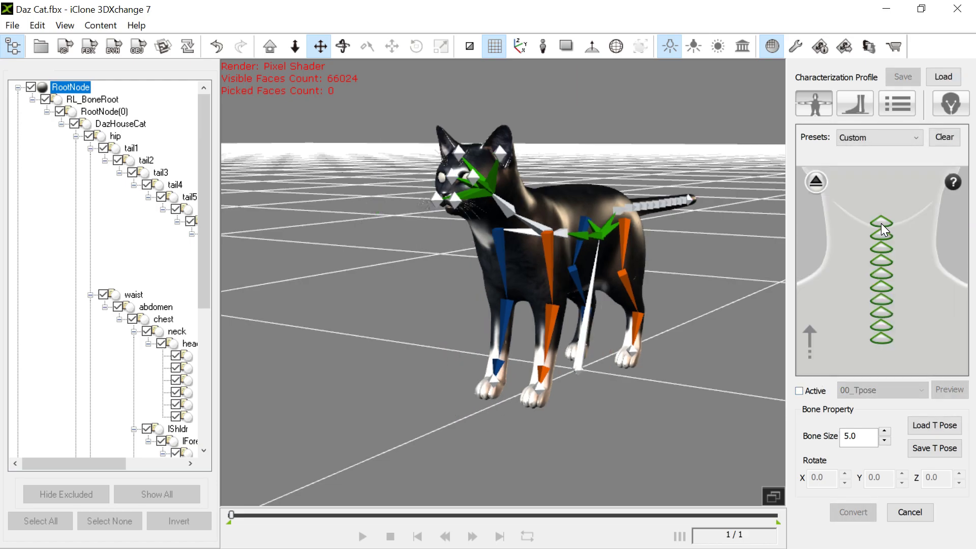
click(882, 337)
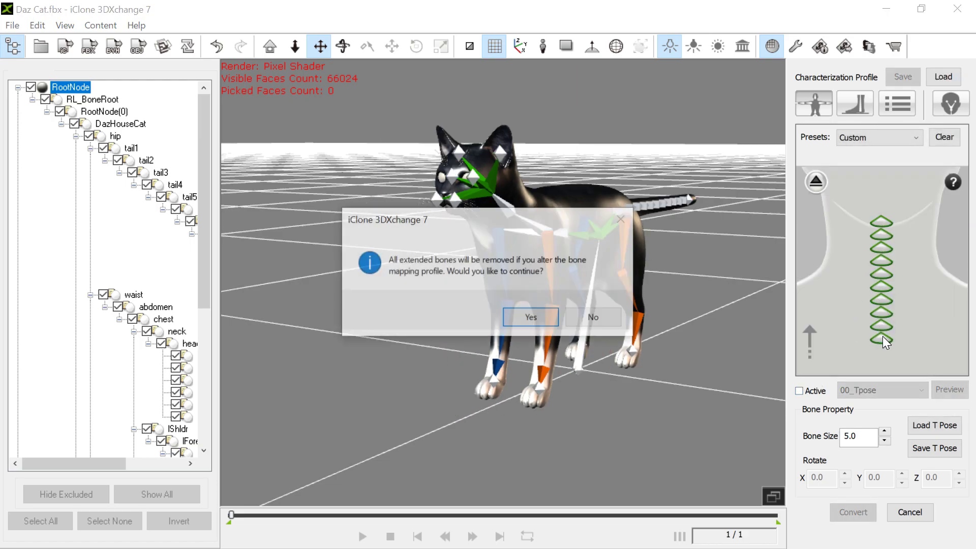
click(530, 321)
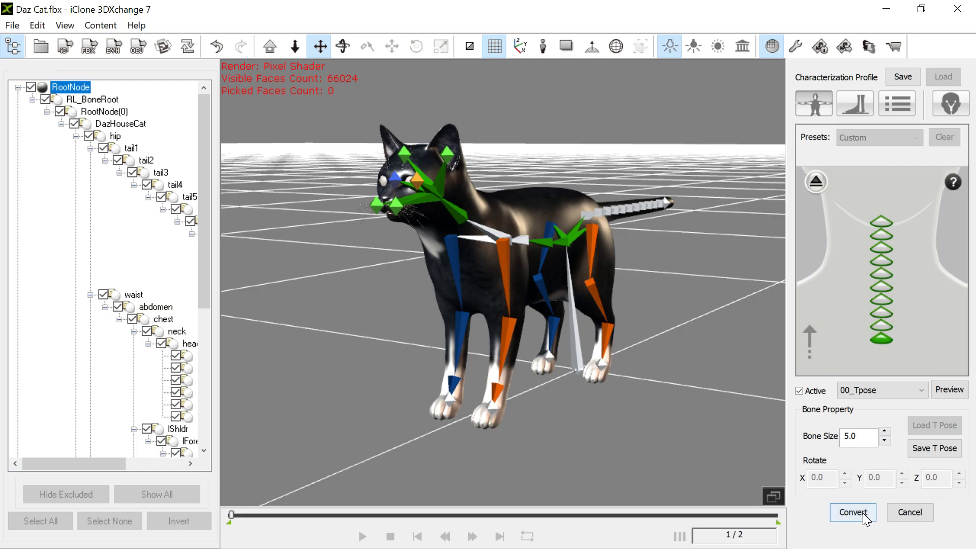
- Convert the cat to a non-standard character with the revised bone mapping and dismiss the motion library notice
click(861, 512)
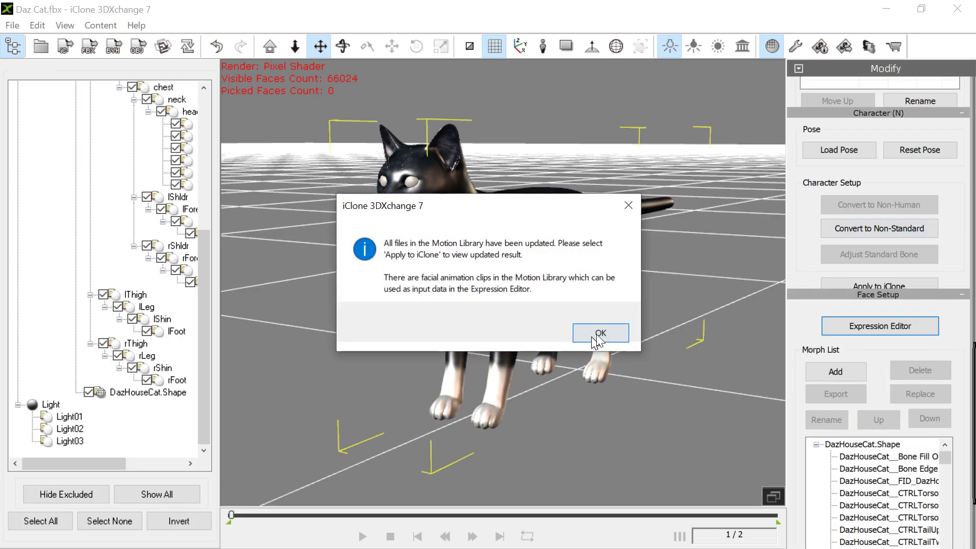
click(599, 334)
right_drag(711, 332, 738, 354)
drag(793, 397, 786, 293)
right_drag(573, 364, 544, 384)
- In the Expression Editor's Head expressions, rotate the cat's head bone and set its vertical head orientation
click(875, 218)
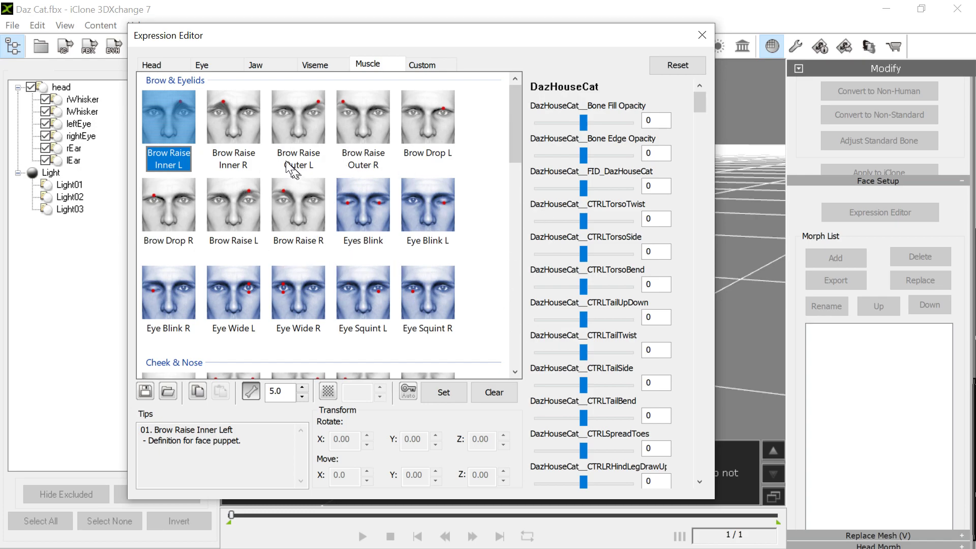
click(152, 65)
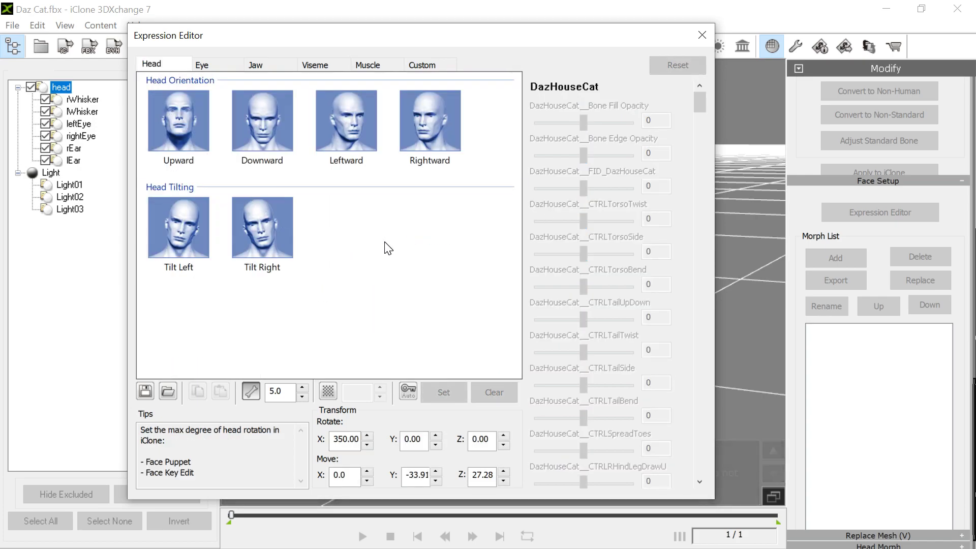
drag(511, 44, 187, 81)
drag(470, 188, 477, 168)
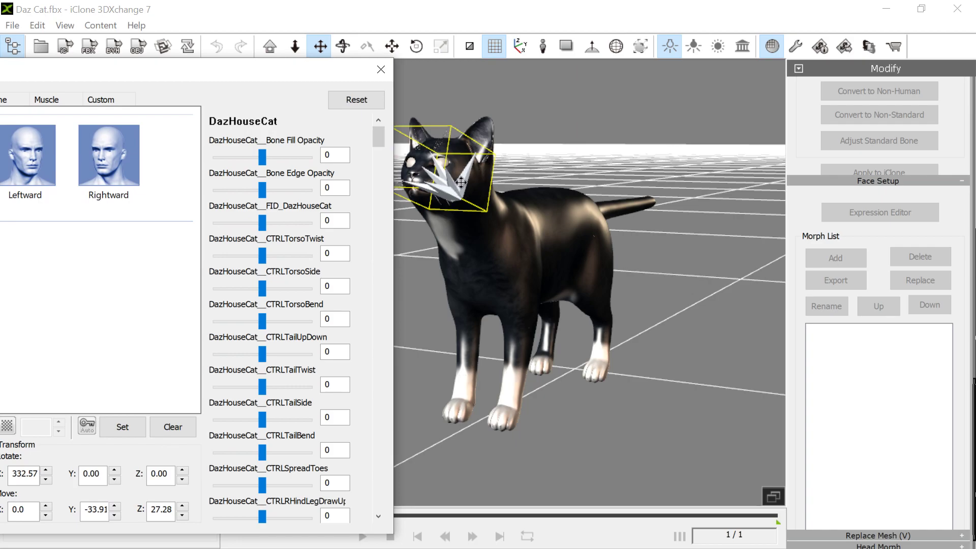
click(560, 7)
key(e)
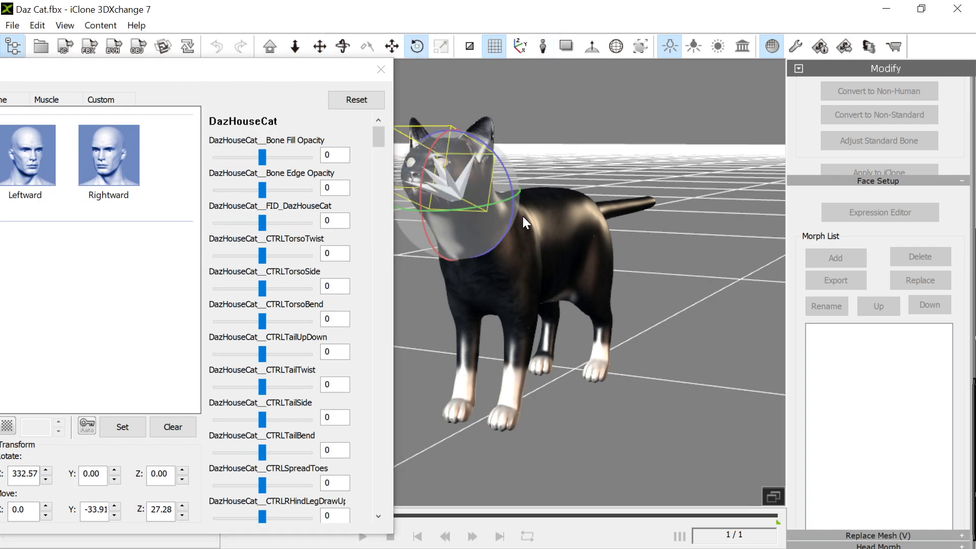
drag(426, 178, 424, 158)
click(121, 428)
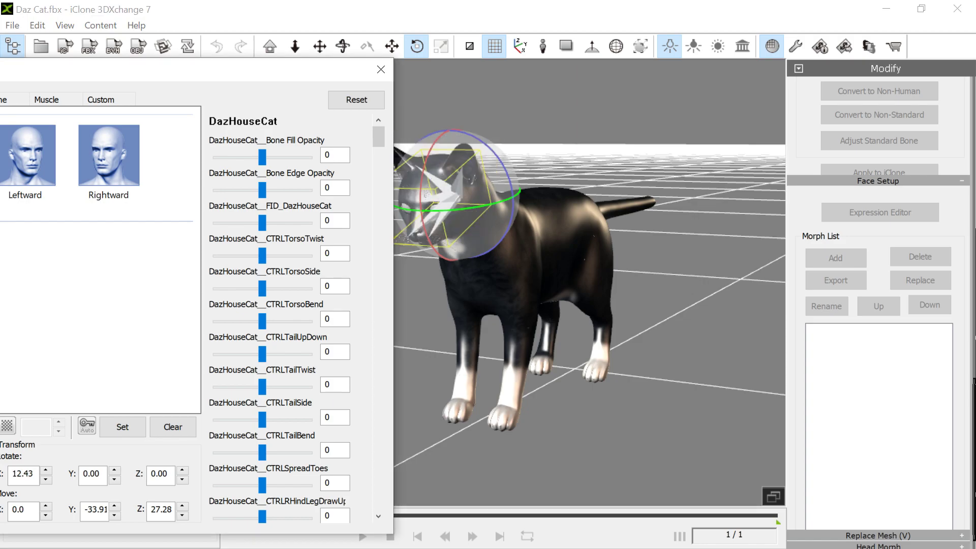
- Check the Leftward and Rightward head orientations and adjust the Tilt Right rotation to X 350.75, Y 3.82, Z 22.26
click(26, 182)
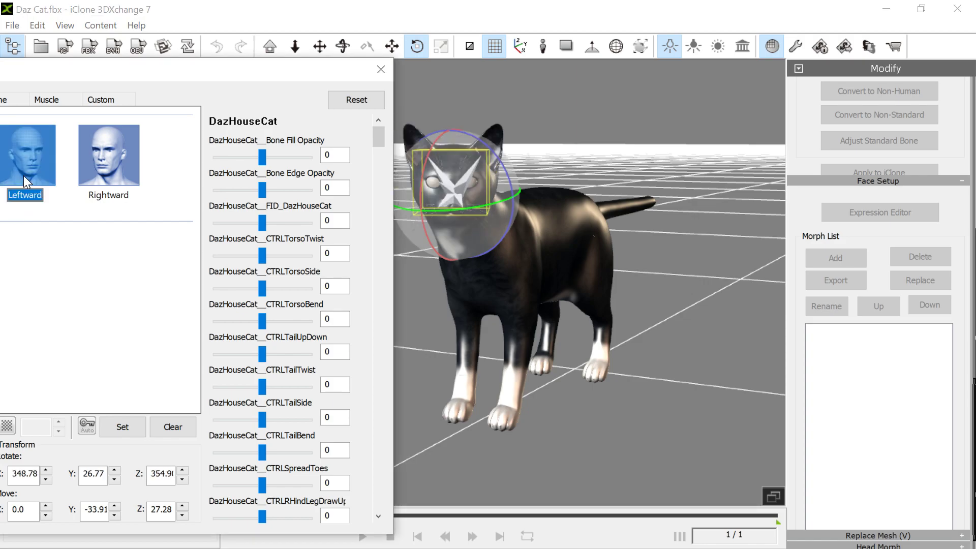
click(109, 168)
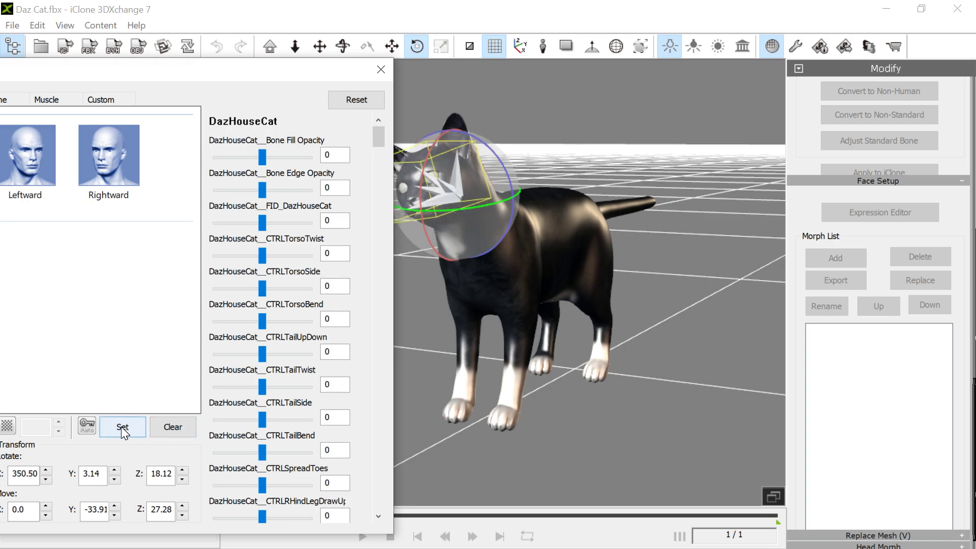
mouse_move(499, 158)
mouse_down()
mouse_move(495, 167)
mouse_move(495, 158)
mouse_up()
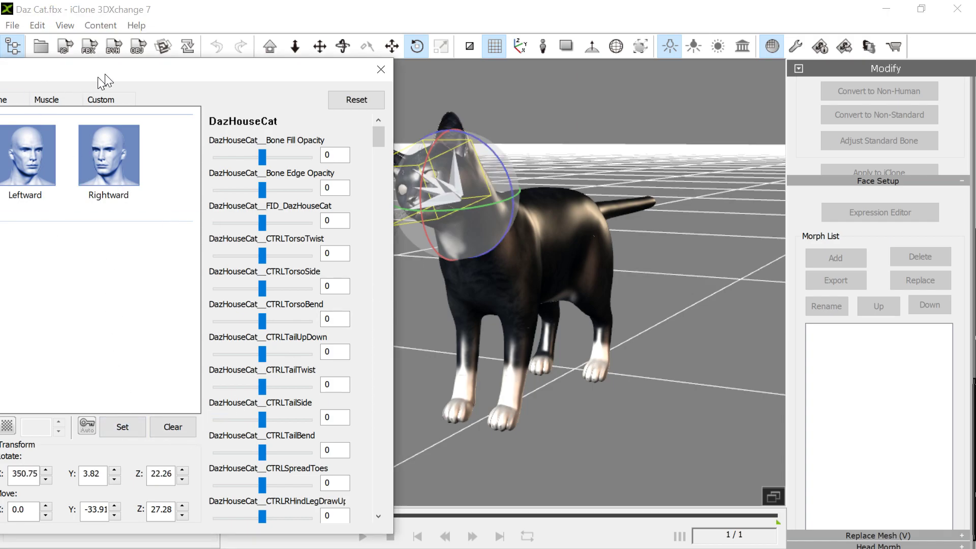
drag(96, 82, 363, 85)
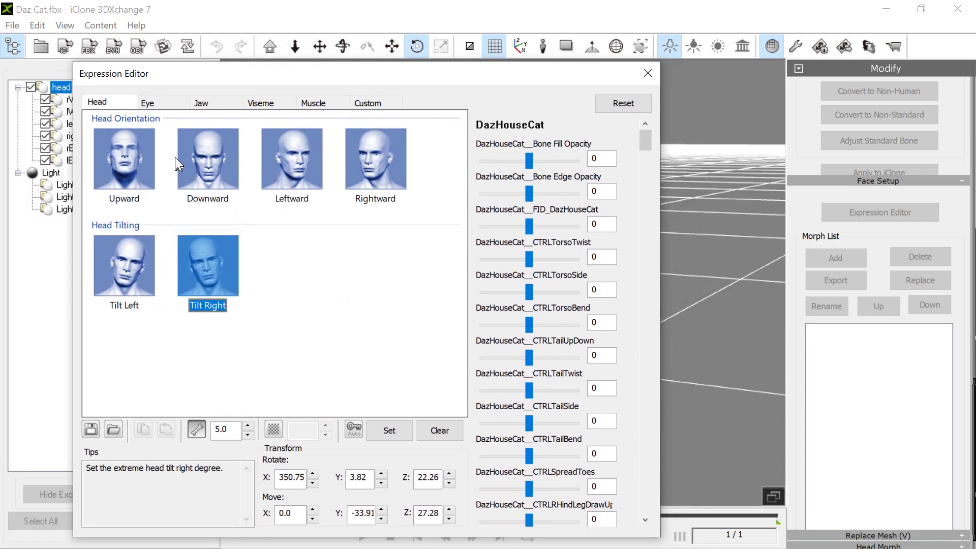
- Look over the Eye expressions for both eyes, the left eye and the right eye, and close the Expression Editor
click(153, 107)
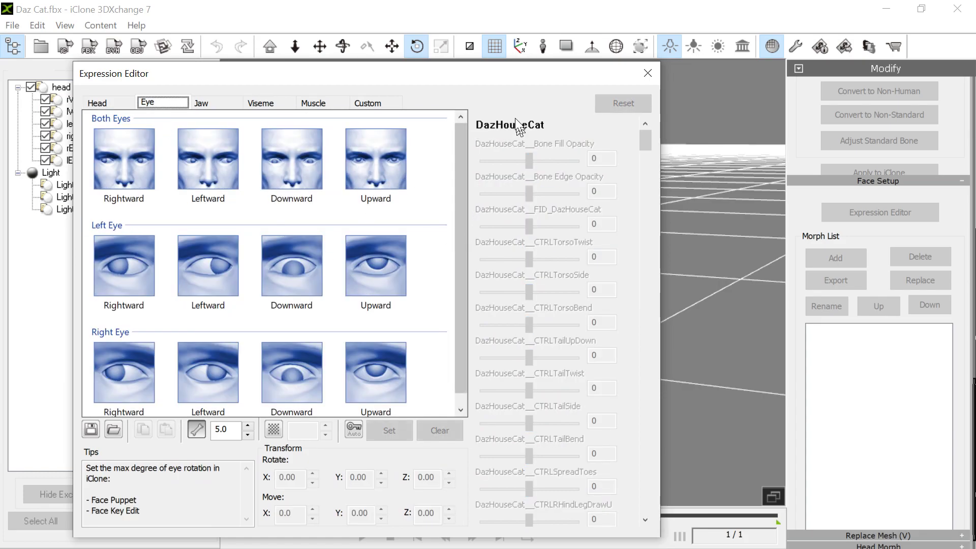
drag(532, 74, 371, 59)
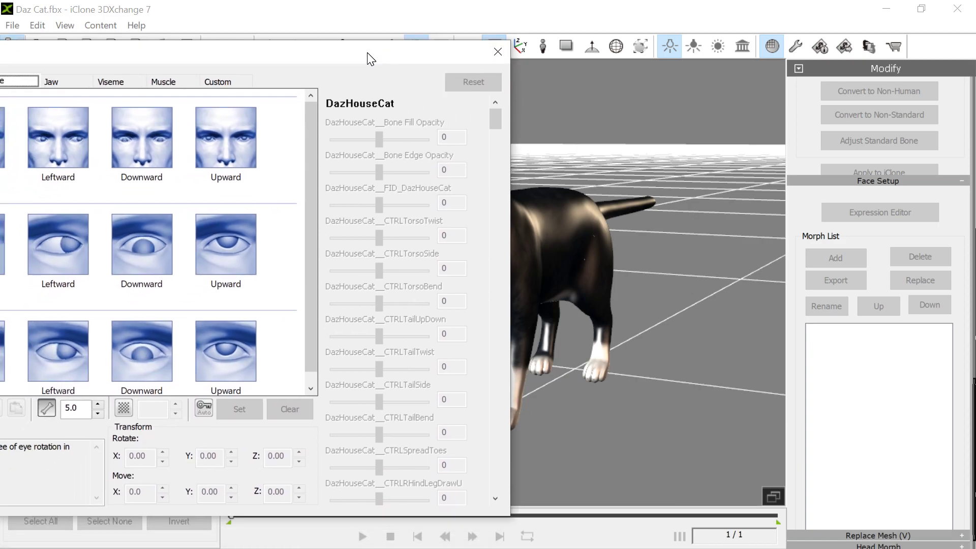
click(492, 54)
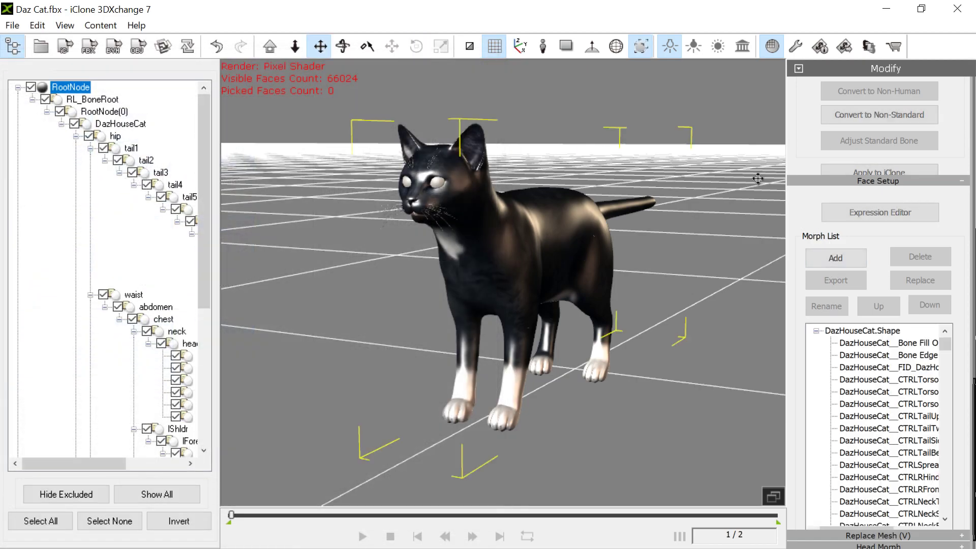
- Reopen the non-standard conversion to check the leftEye and lWhisker tags in the face bone mapping, and cancel without converting
scroll(824, 335, up, 5)
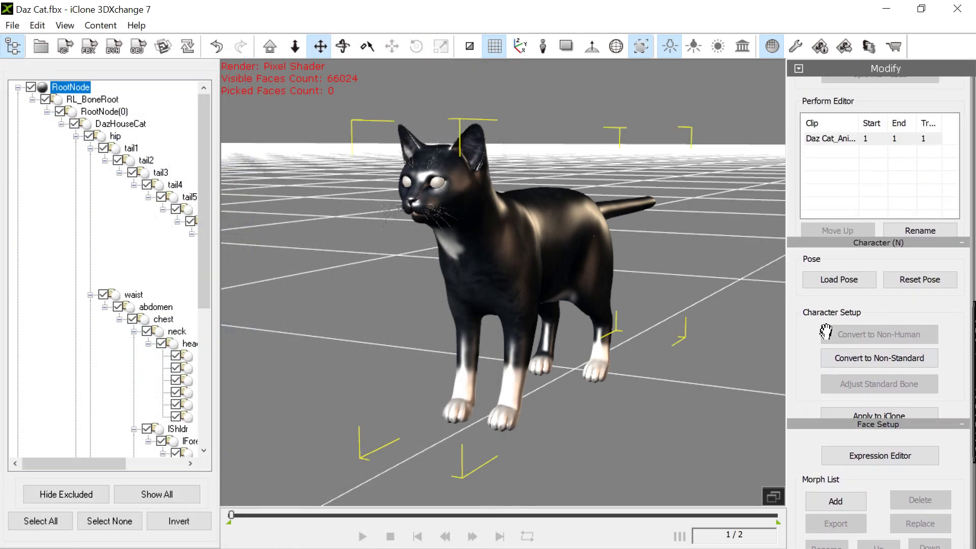
click(890, 362)
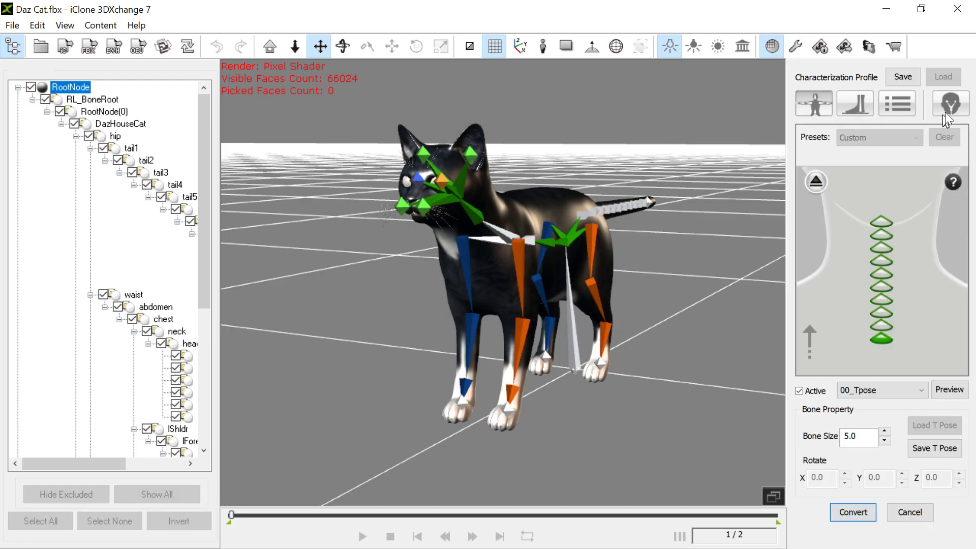
click(950, 105)
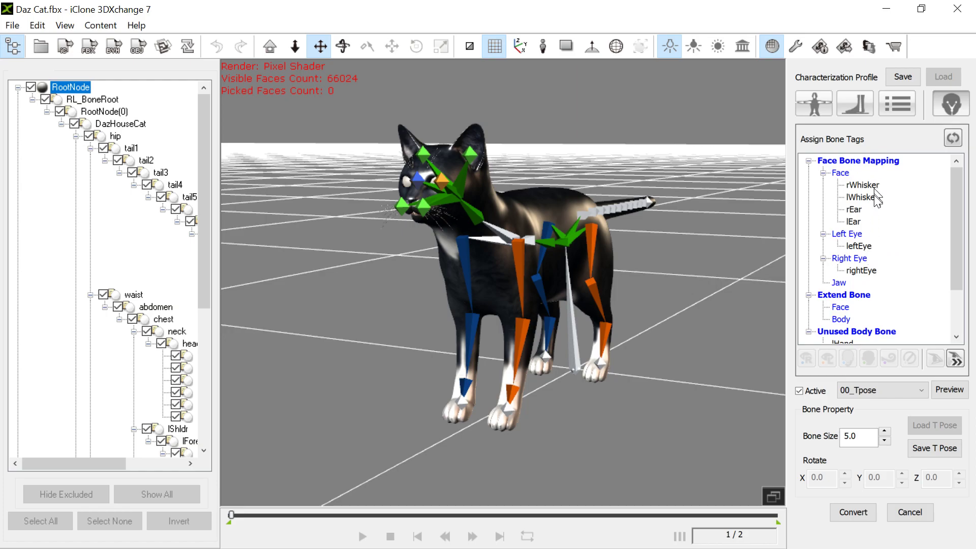
click(865, 247)
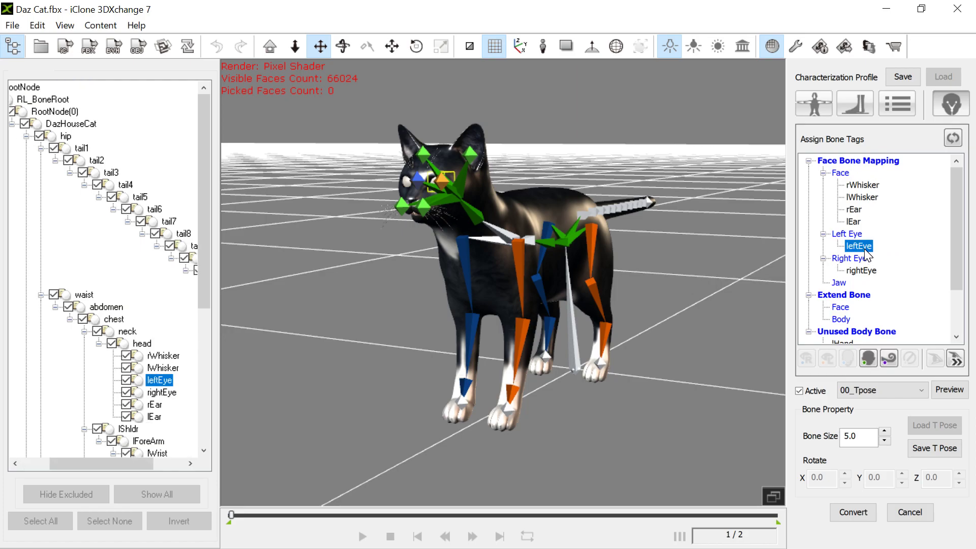
click(864, 198)
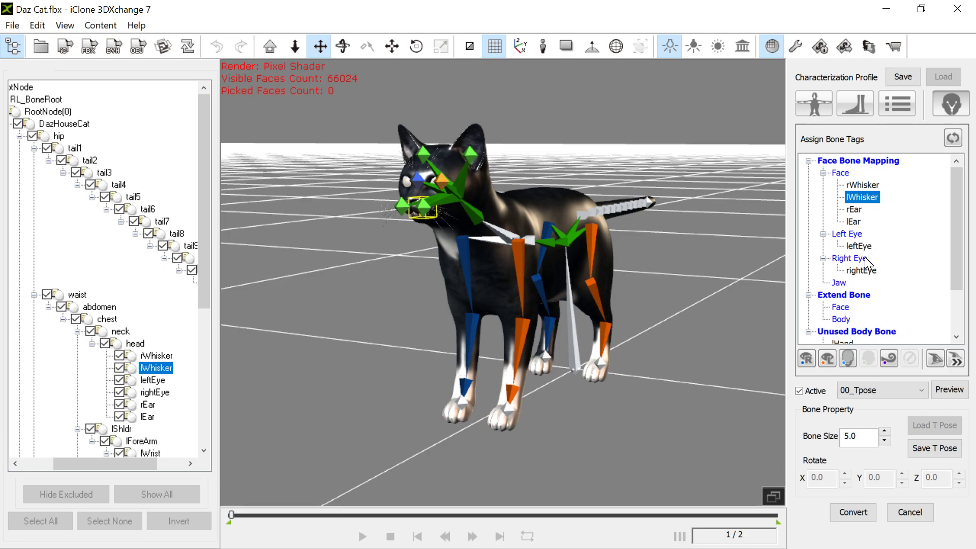
click(910, 511)
click(538, 317)
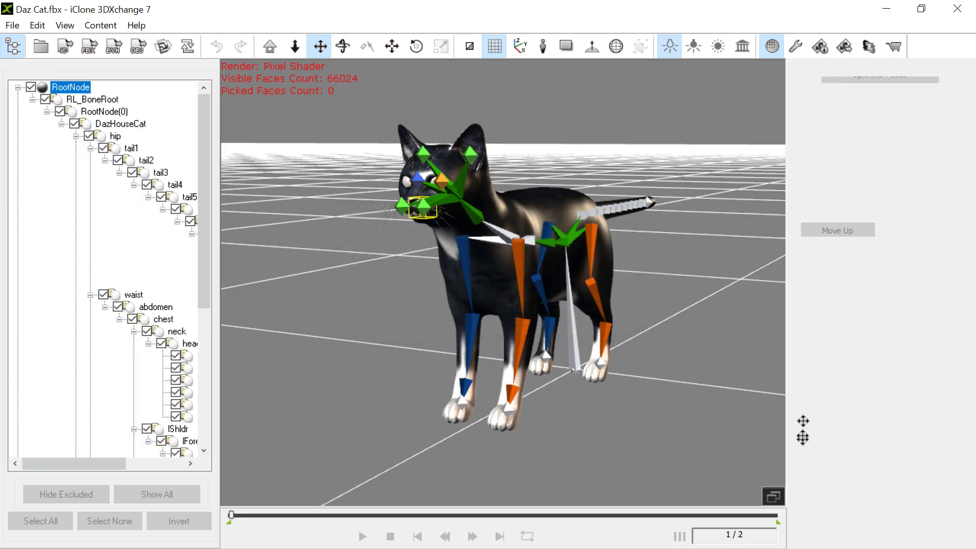
- Open the Expression Editor and rotate both eye bones for the Both Eyes Leftward expression
click(871, 456)
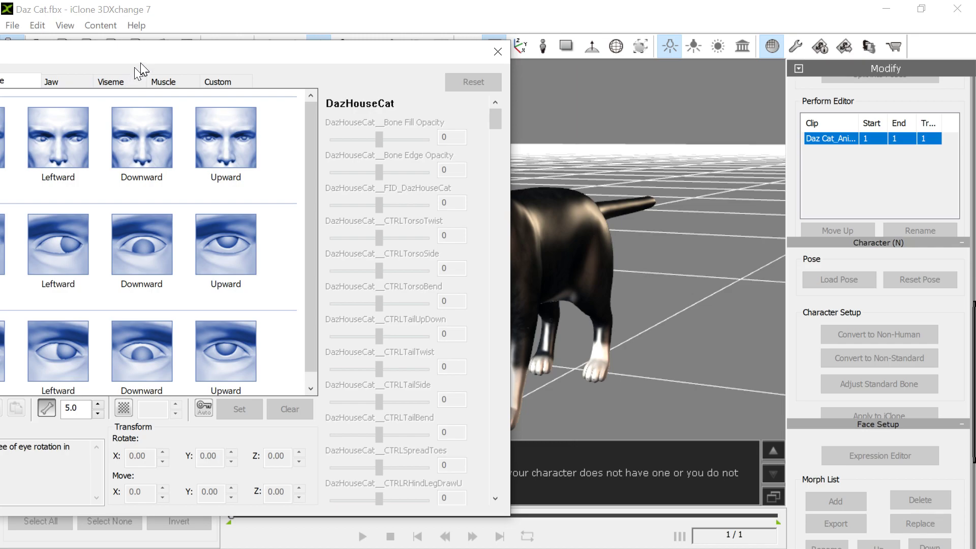
drag(141, 62, 182, 61)
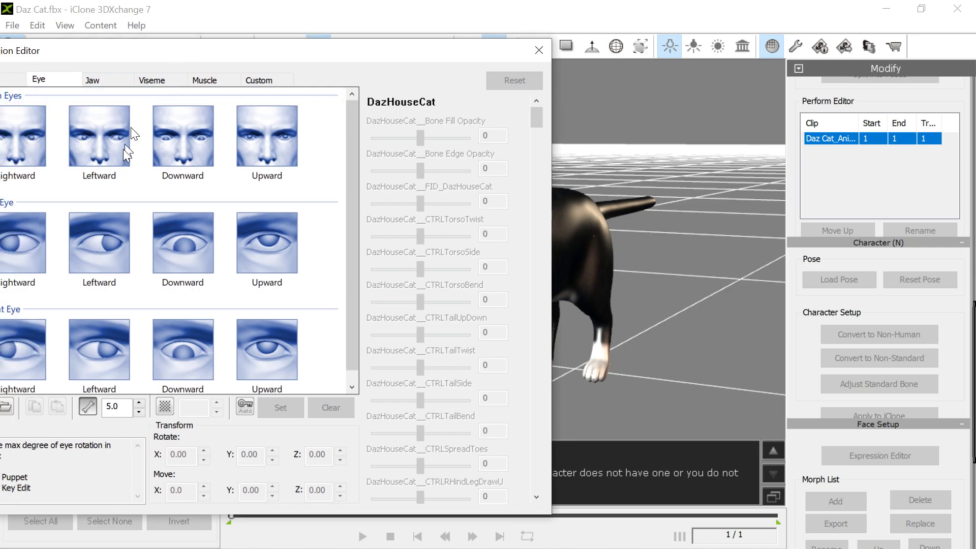
click(111, 124)
drag(328, 57, 164, 91)
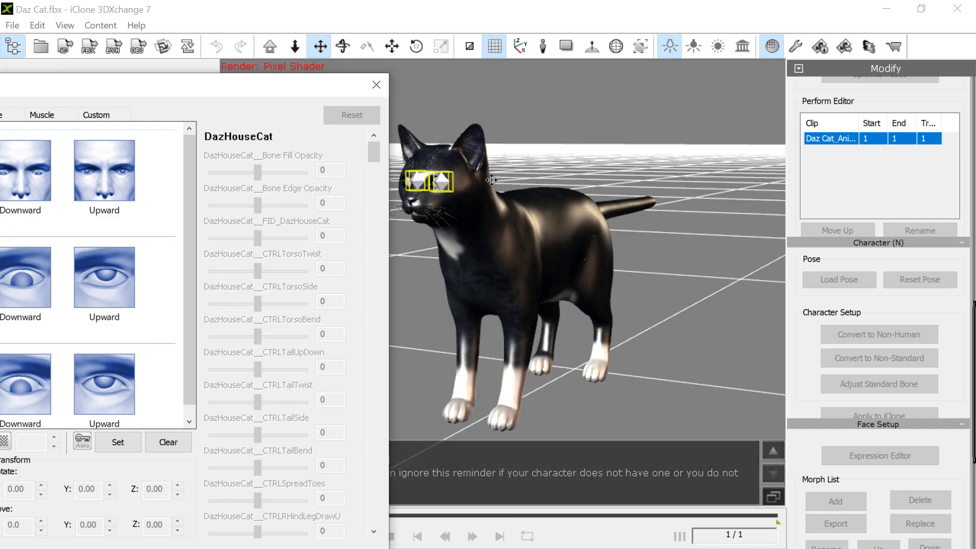
key(e)
mouse_move(463, 179)
mouse_down()
mouse_move(477, 181)
mouse_move(438, 185)
mouse_move(450, 187)
mouse_up()
- Check the Upward and Downward expressions for both eyes
click(108, 198)
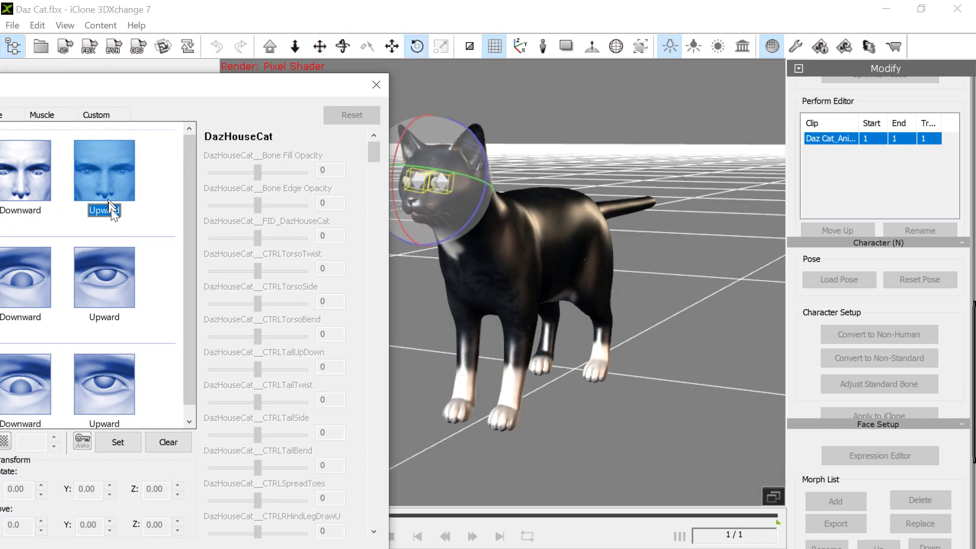
click(19, 175)
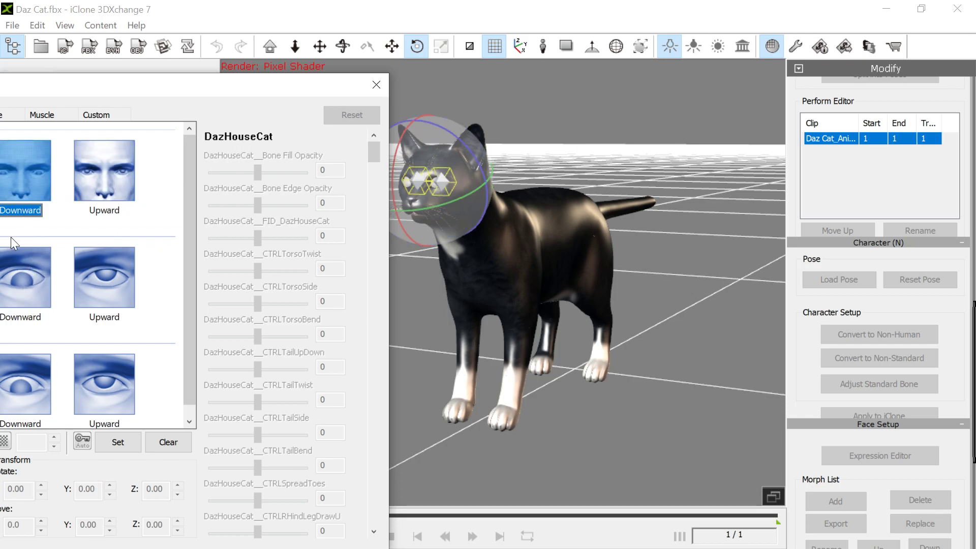
drag(120, 86, 481, 72)
- For the Jaw Move Down expression, raise the PHMMouthSpeak morph to 100 and store the setting
click(224, 97)
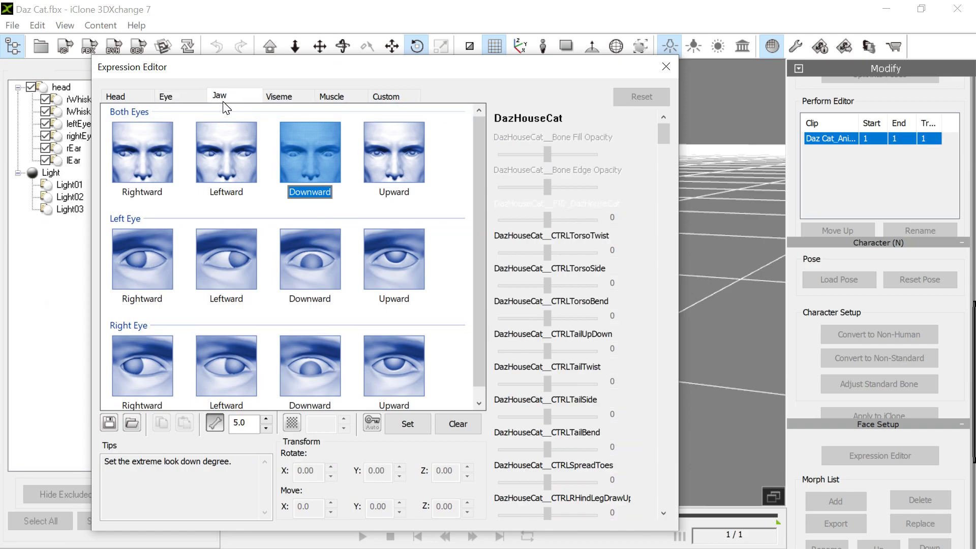
drag(427, 73, 111, 77)
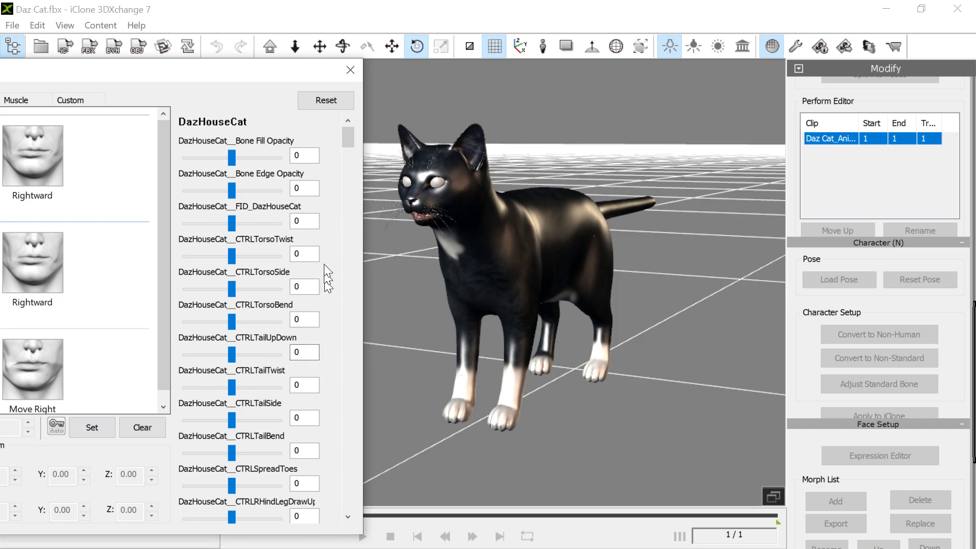
drag(347, 141, 332, 163)
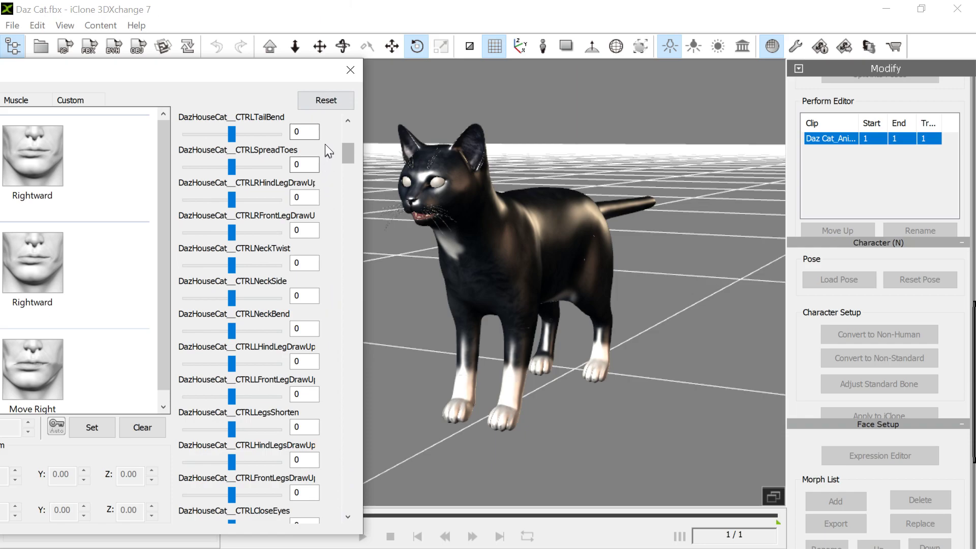
drag(348, 152, 328, 392)
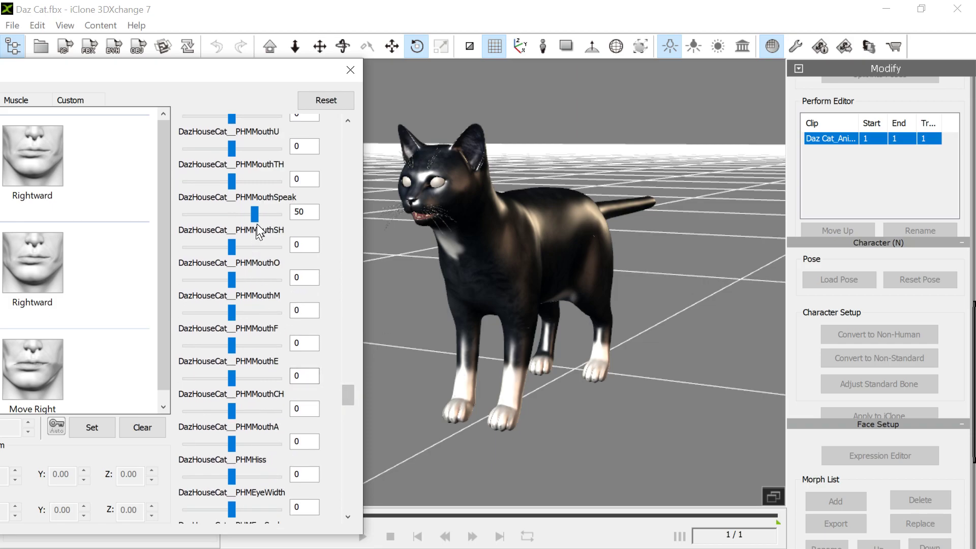
drag(252, 217, 270, 221)
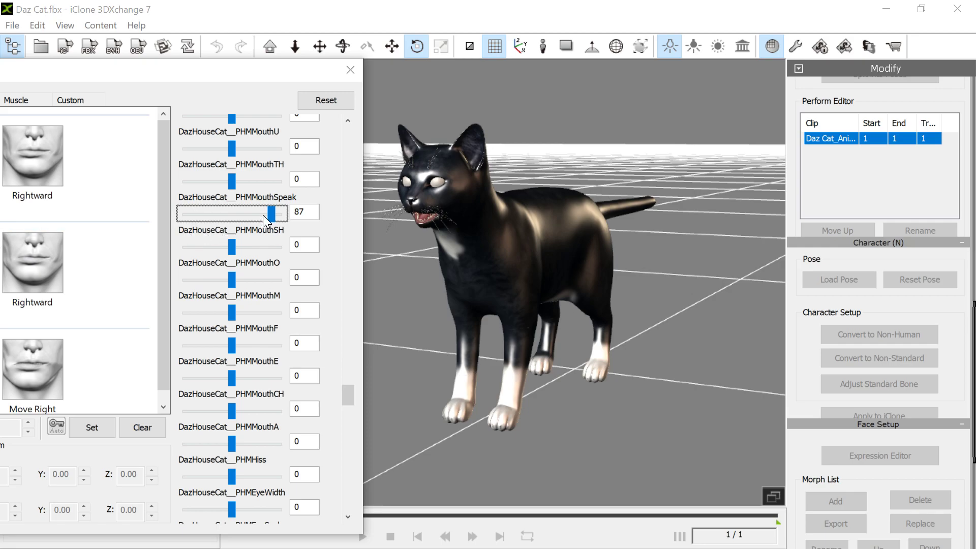
drag(270, 212, 285, 225)
click(104, 428)
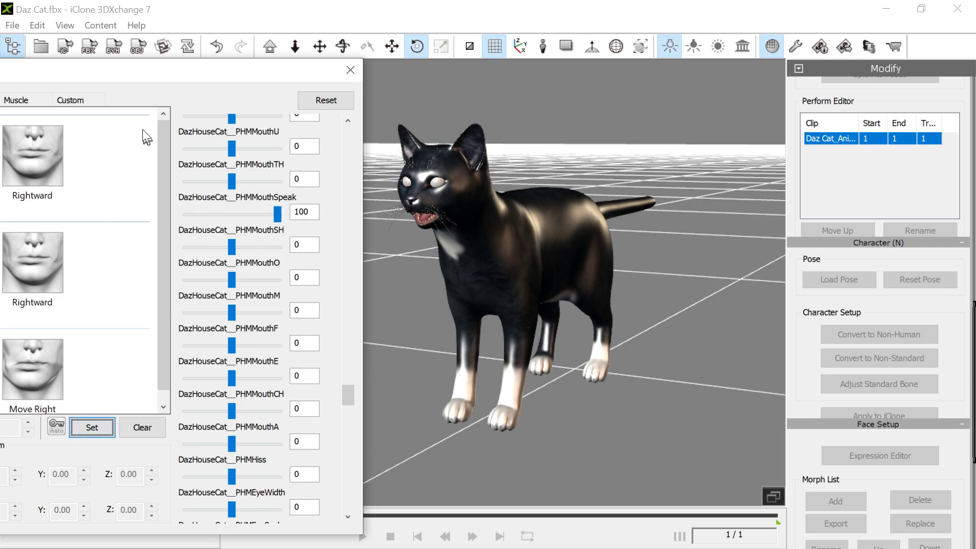
- In the Muscle expressions, select Eyes Blink and examine the DazHouseCat morph sliders for the ones that drive the blink
drag(139, 70, 343, 64)
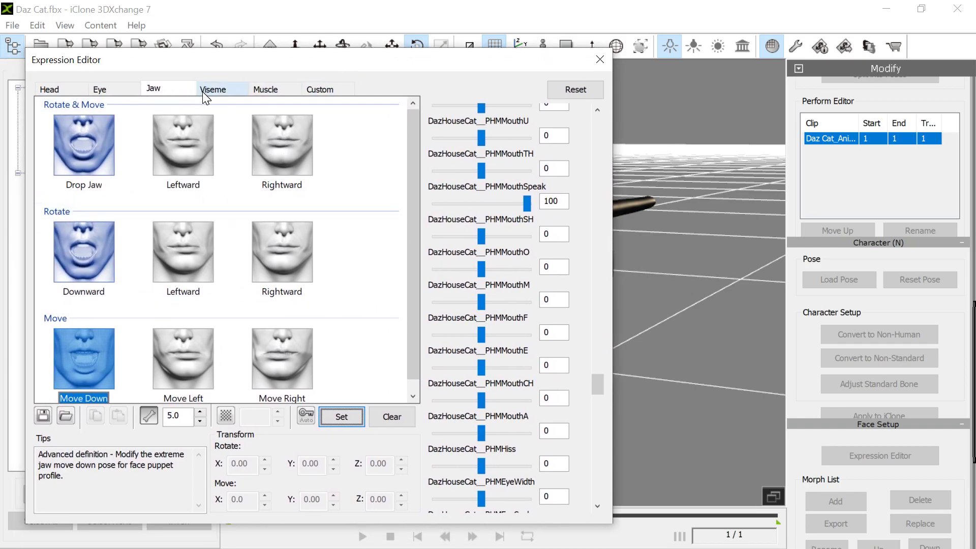
click(279, 93)
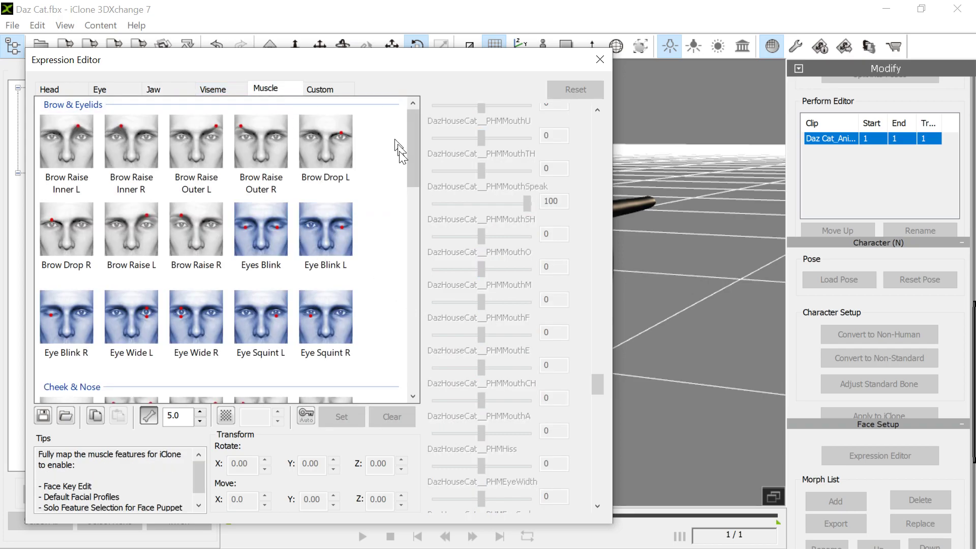
drag(538, 61, 398, 52)
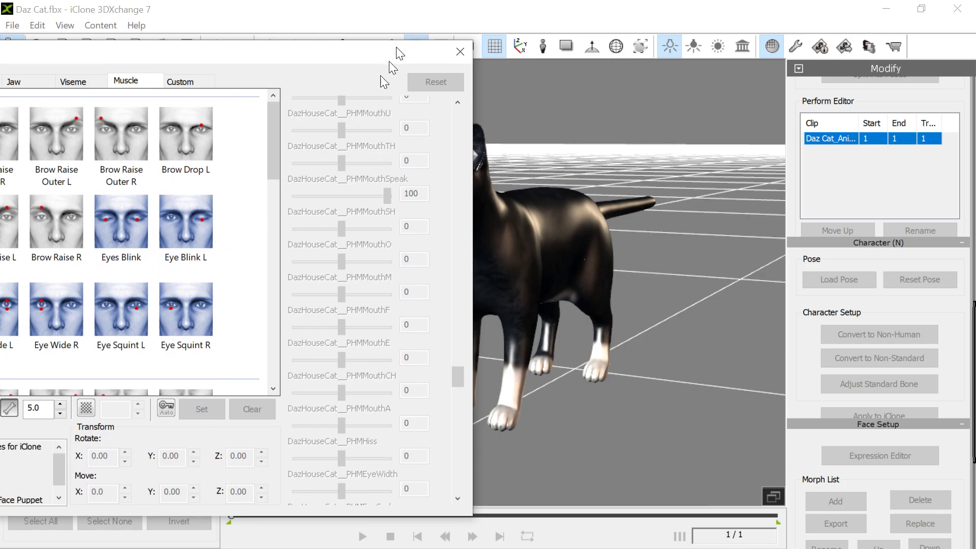
click(124, 225)
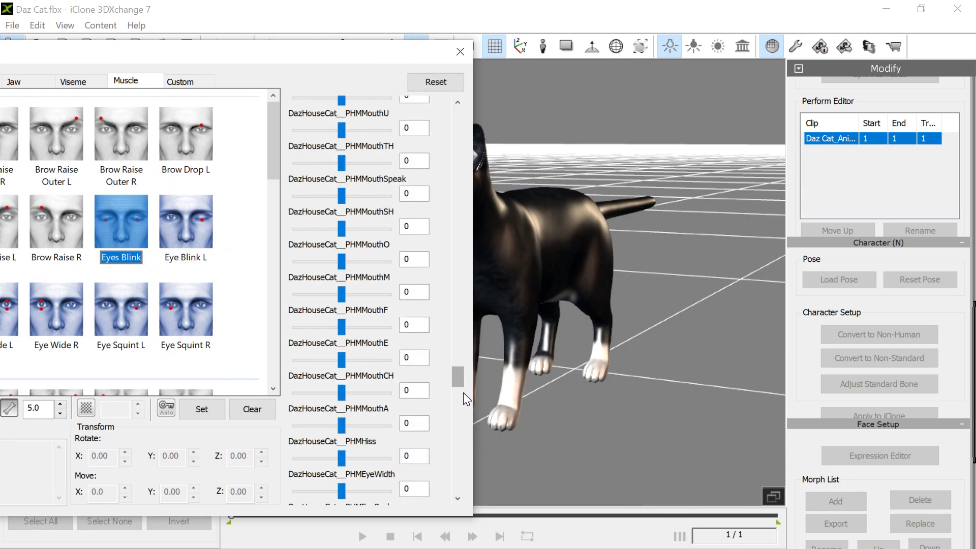
drag(458, 378, 457, 490)
scroll(455, 458, up, 15)
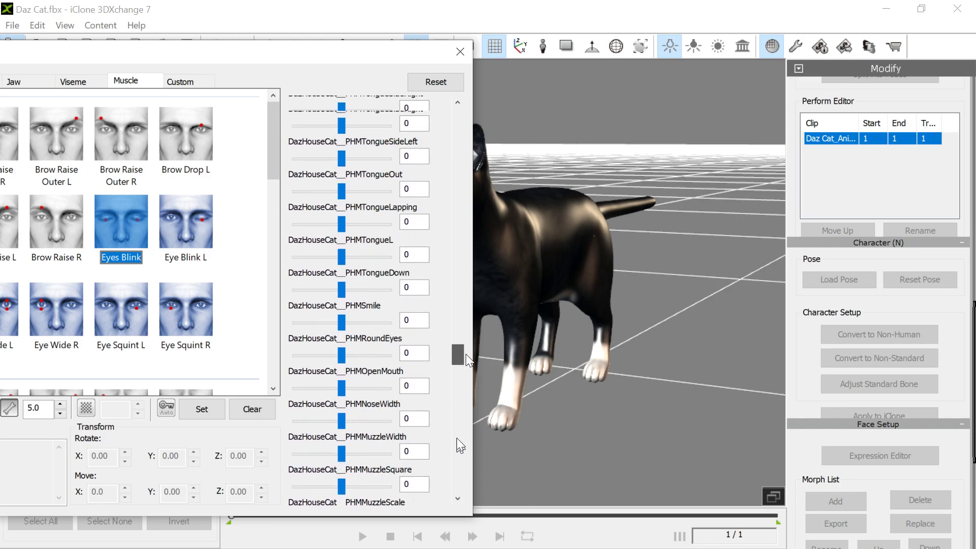
scroll(467, 340, up, 6)
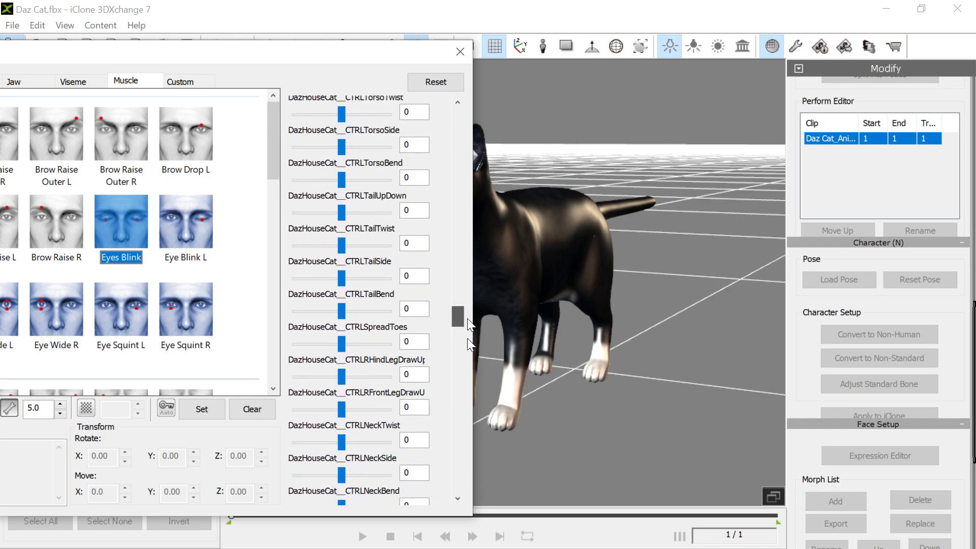
scroll(466, 290, up, 5)
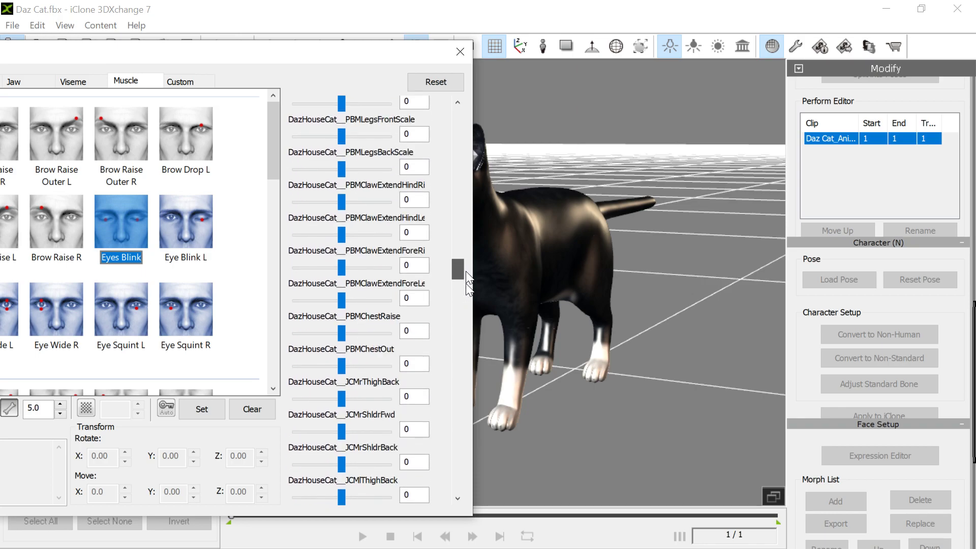
scroll(464, 249, up, 3)
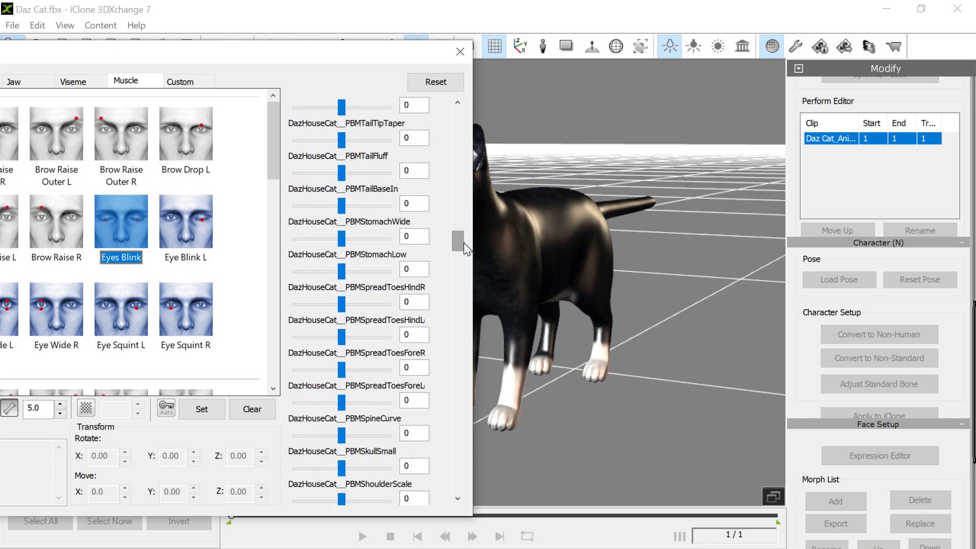
scroll(459, 239, up, 2)
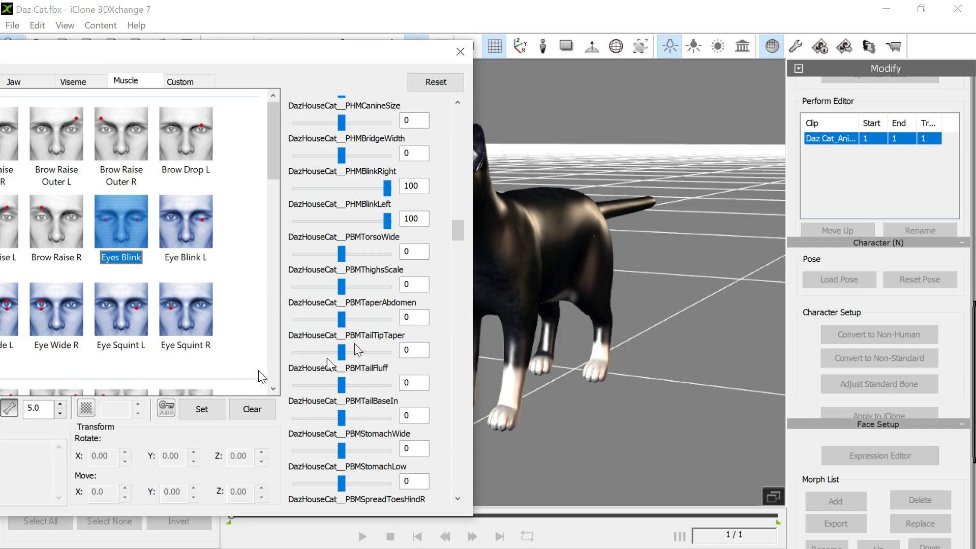
- Select the EE viseme and look through the morph sliders for the mouth shape assigned to it
click(72, 83)
drag(231, 60, 386, 58)
click(93, 121)
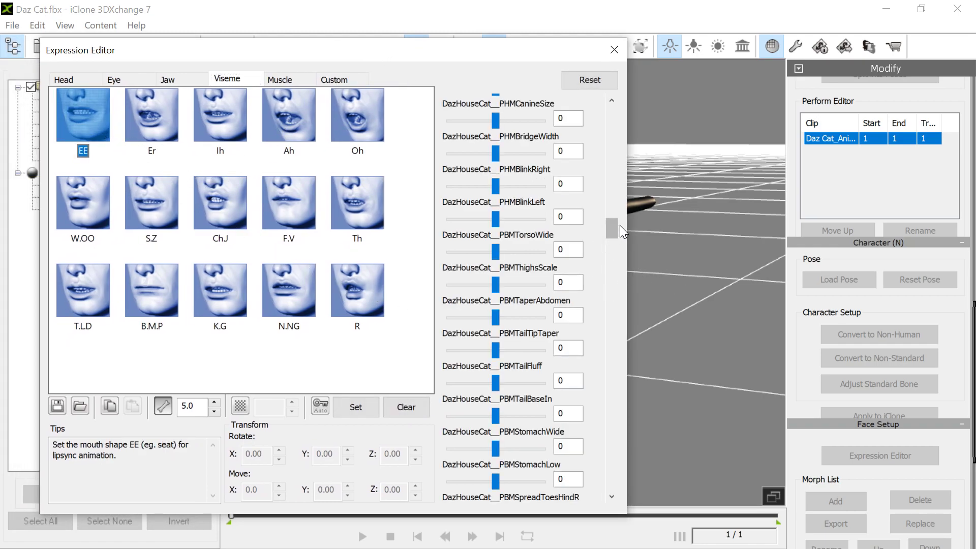
mouse_move(612, 229)
mouse_down()
mouse_move(616, 285)
mouse_move(609, 243)
mouse_up()
drag(609, 214, 612, 194)
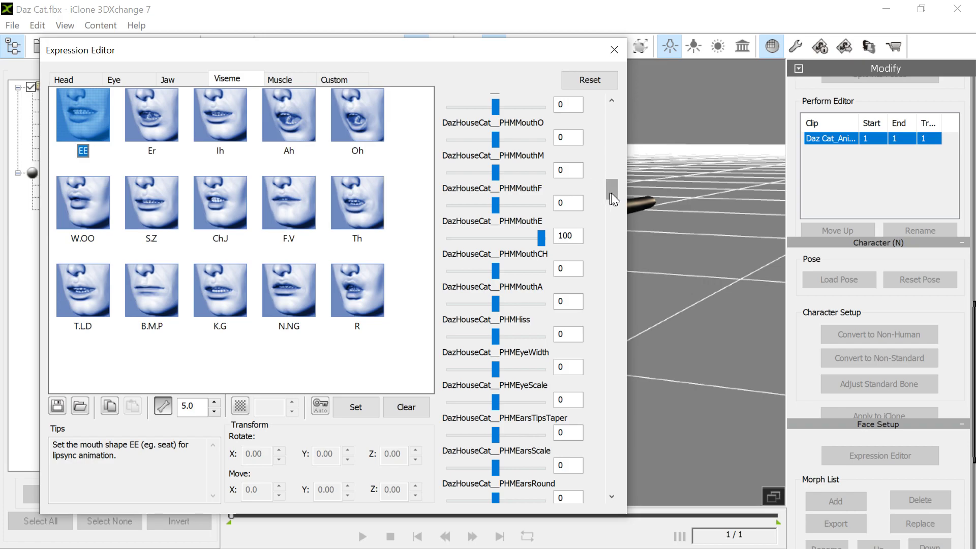
drag(611, 194, 610, 185)
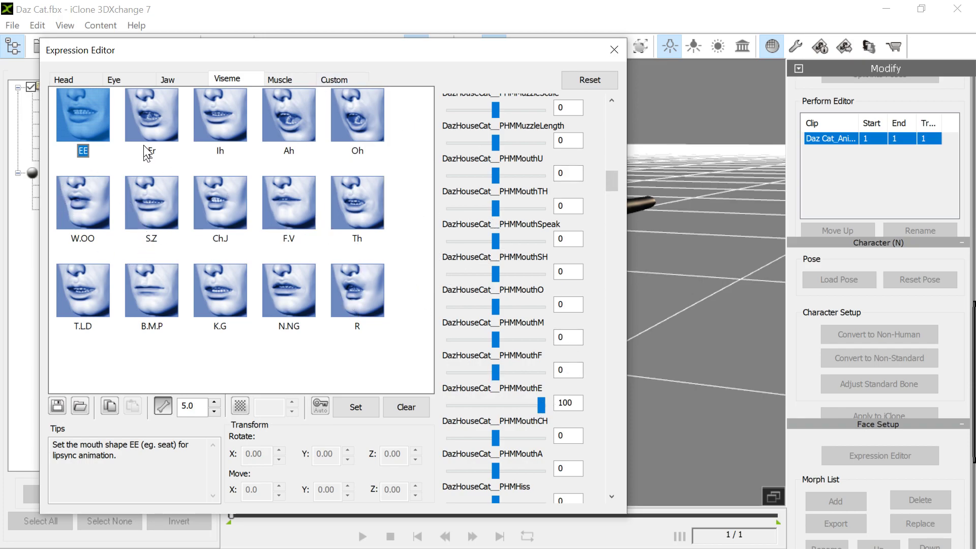
- Adjust PHMMouthE to 22 for the Er viseme and store the Ih viseme with PHMMouthF at 52
click(152, 122)
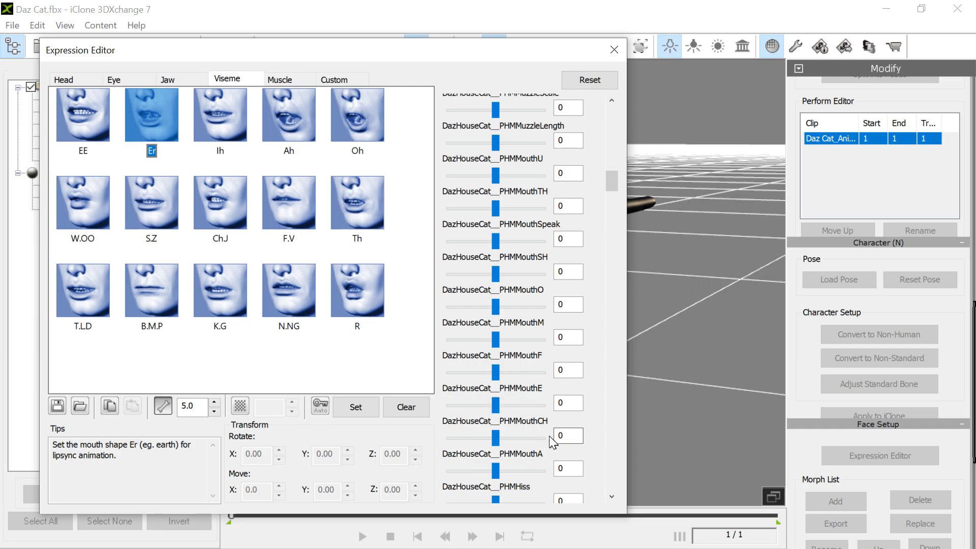
drag(492, 404, 502, 405)
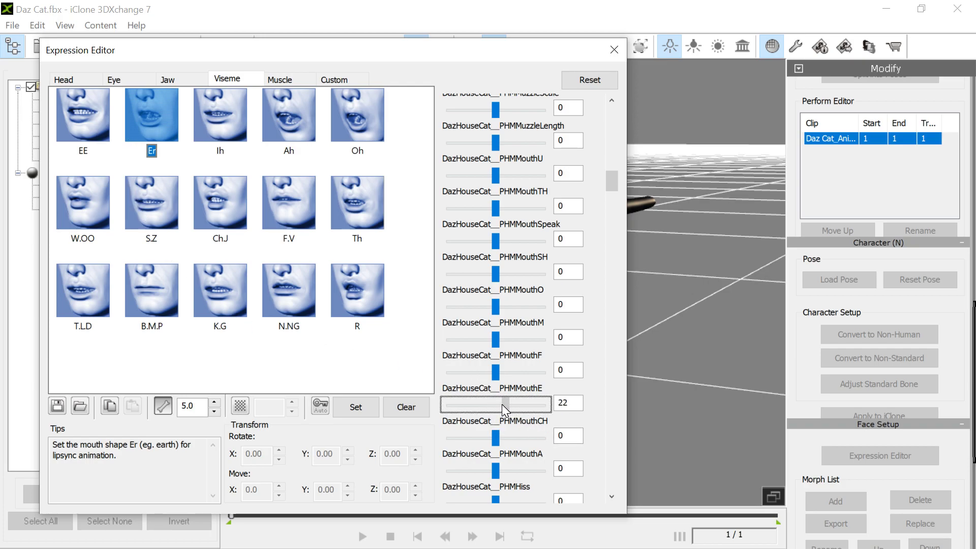
click(214, 133)
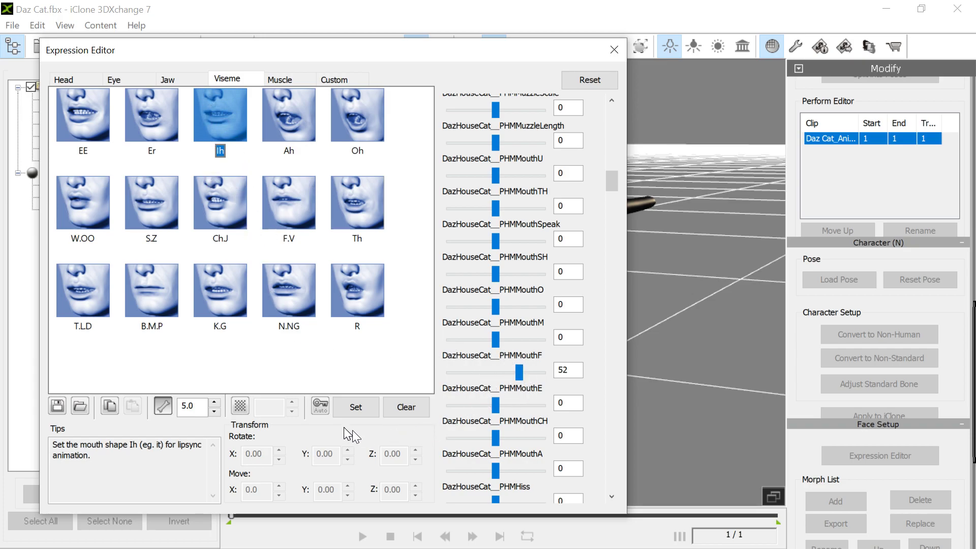
click(364, 406)
- Store the Th viseme with PHMMouthTH at 100 and close the Expression Editor
drag(426, 59, 191, 72)
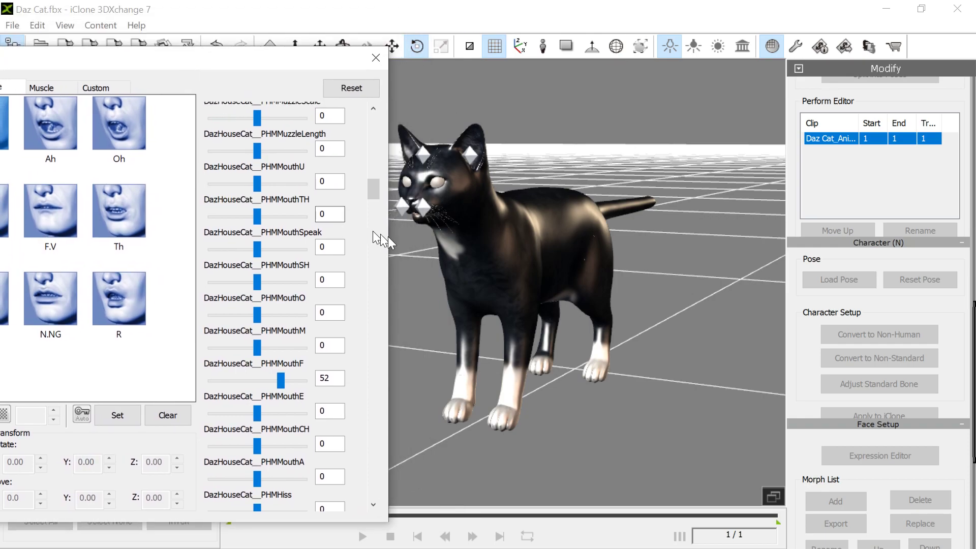
click(103, 210)
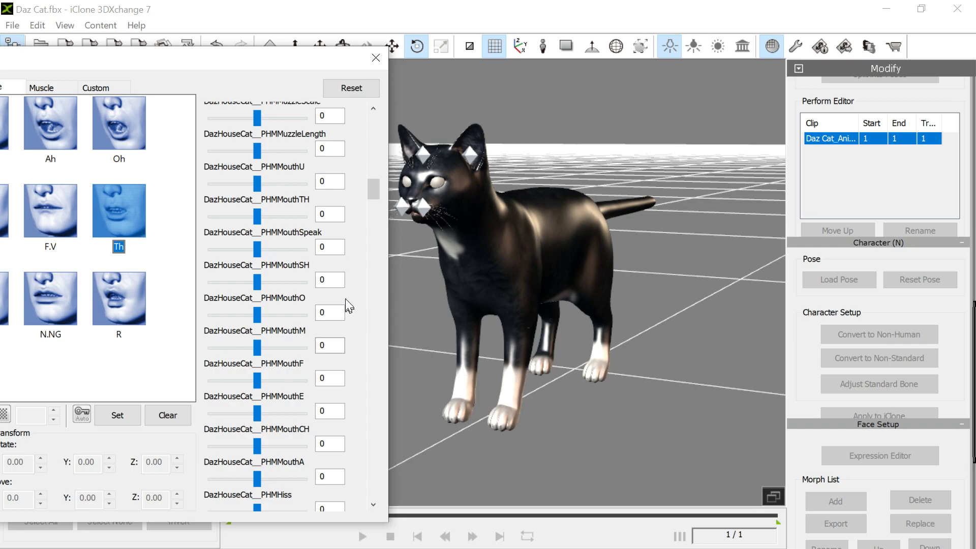
drag(257, 216, 311, 219)
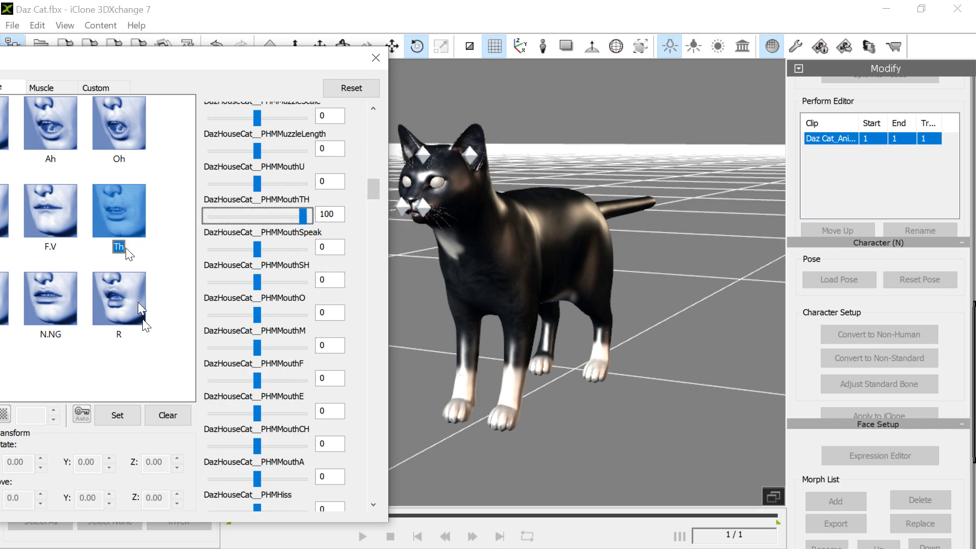
click(122, 420)
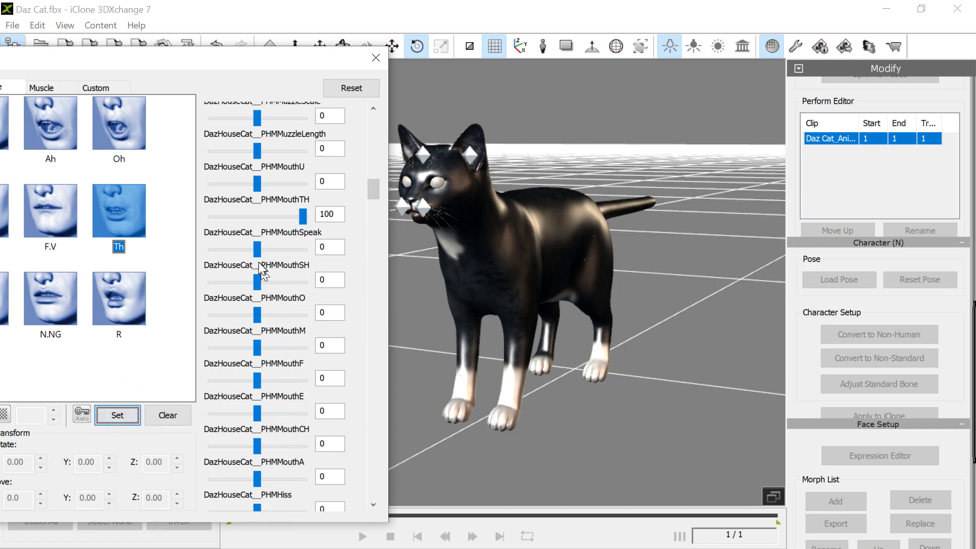
drag(145, 65, 247, 60)
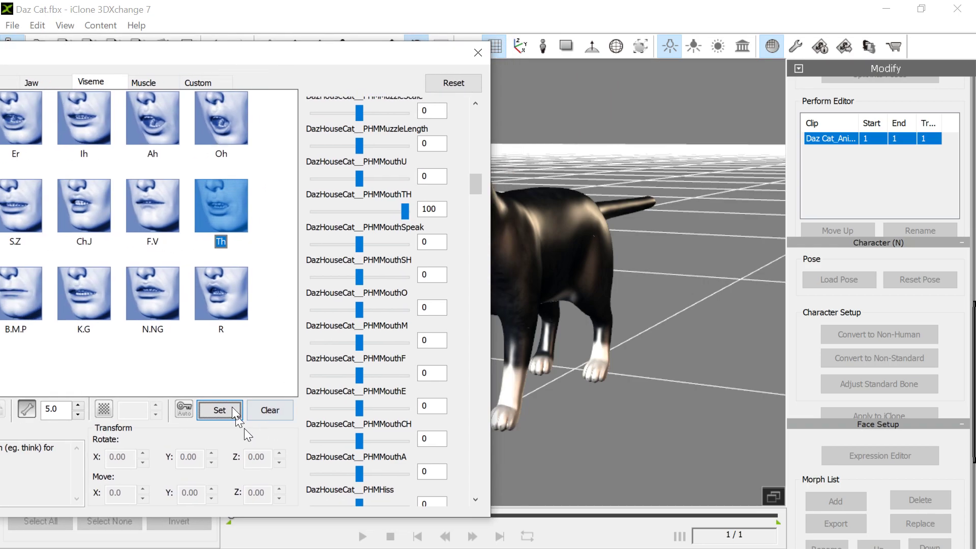
click(480, 57)
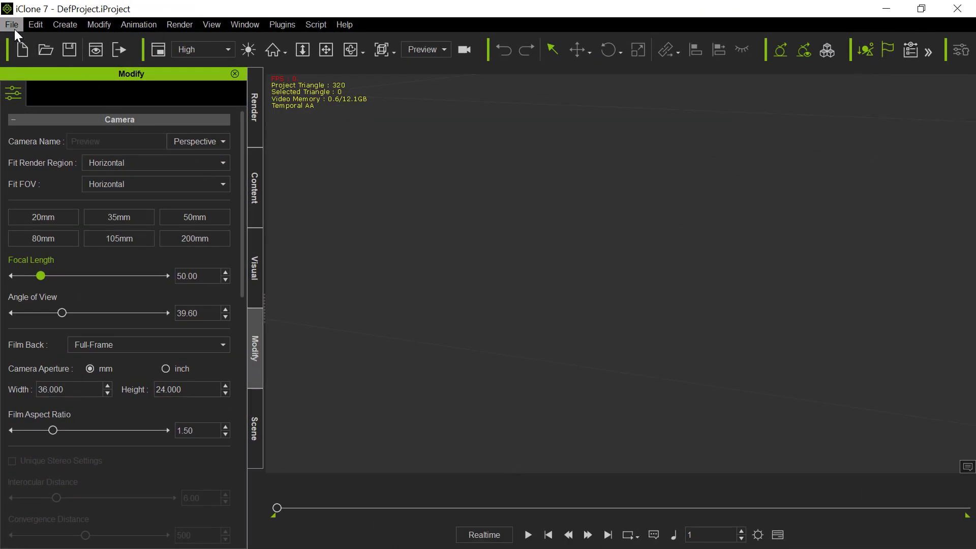
- Switch to iClone 7, open the recent project DazCat.iProject and select the cat avatar
click(14, 28)
mouse_move(26, 156)
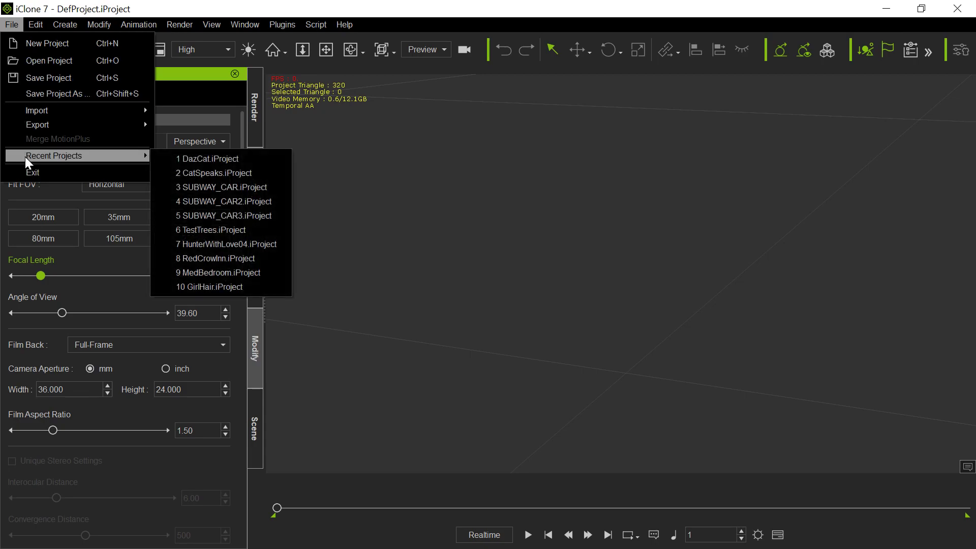
click(237, 160)
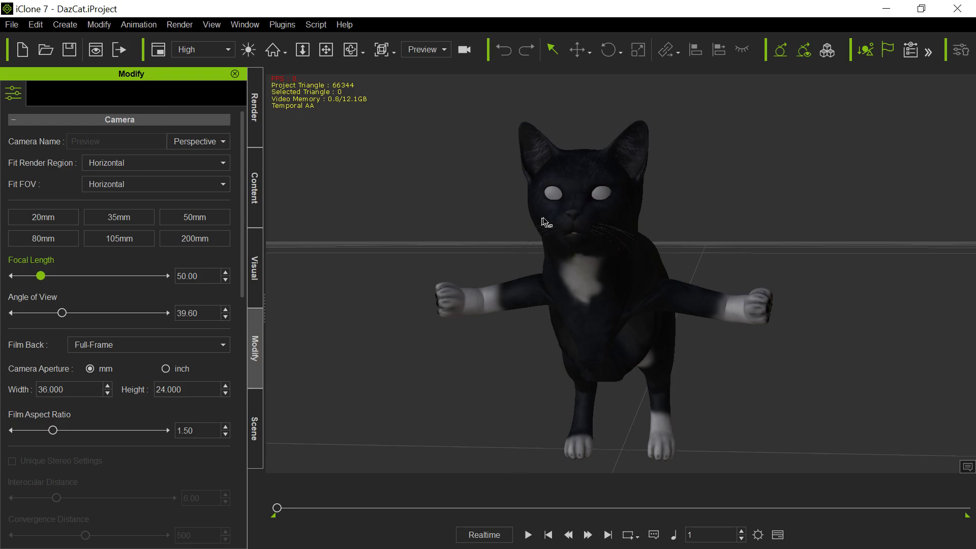
click(554, 197)
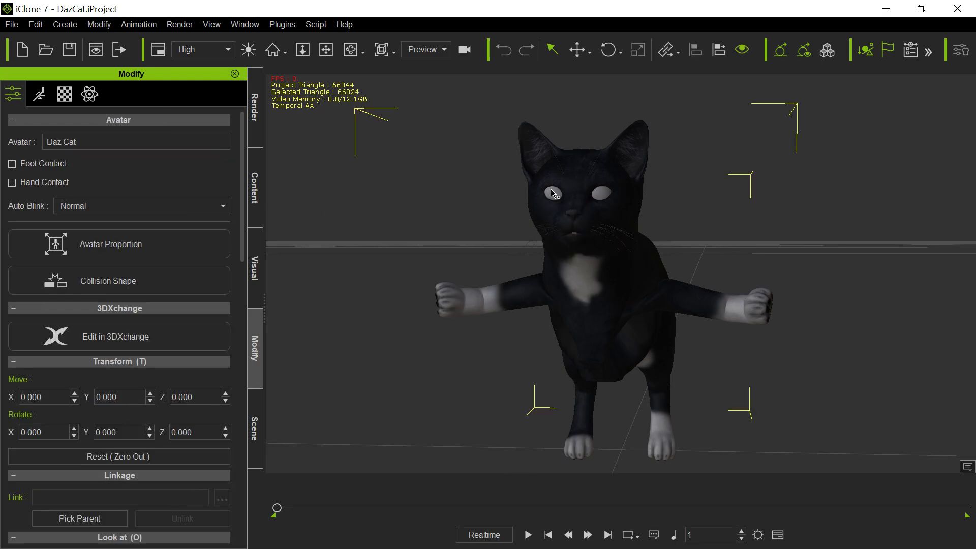
- Pick the Cornea material from the cat's eye and set its opacity to 0
click(61, 97)
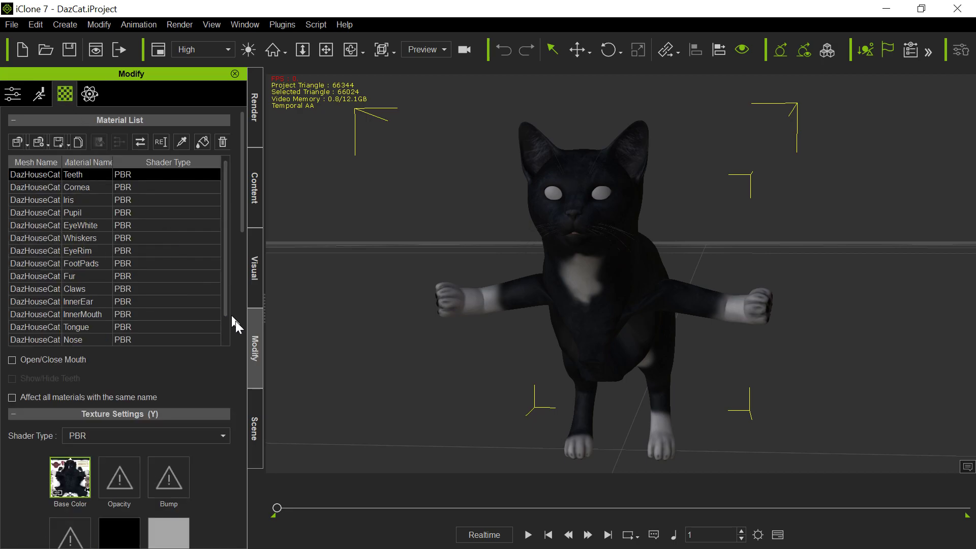
click(181, 145)
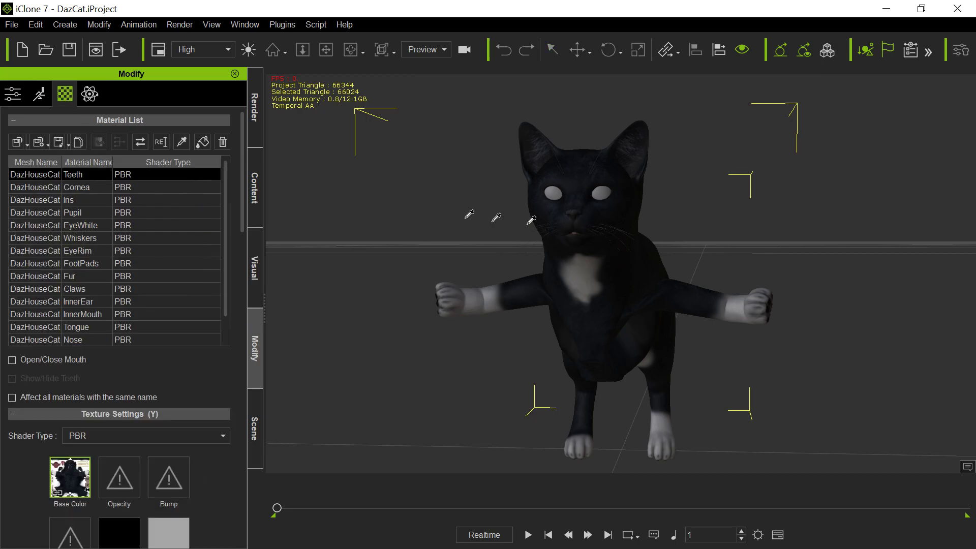
click(554, 192)
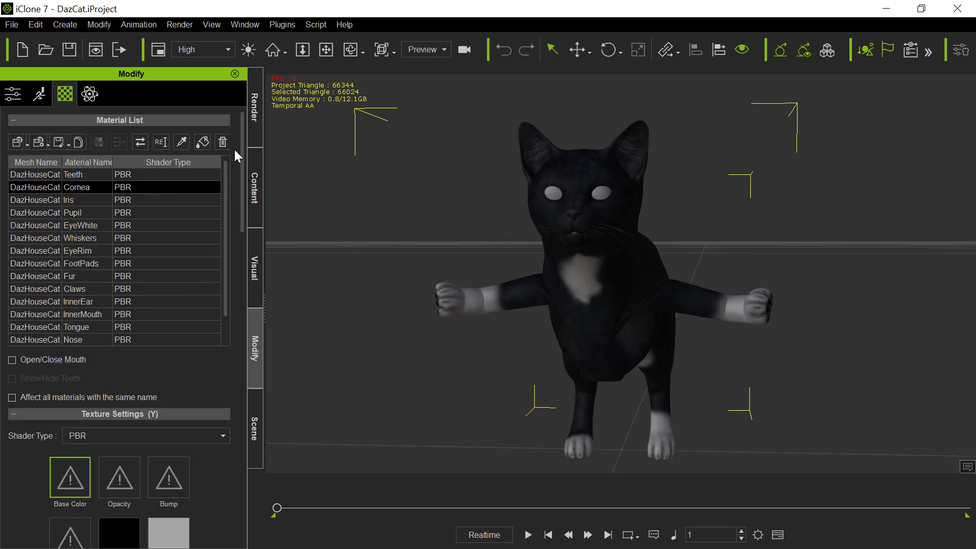
drag(241, 151, 229, 346)
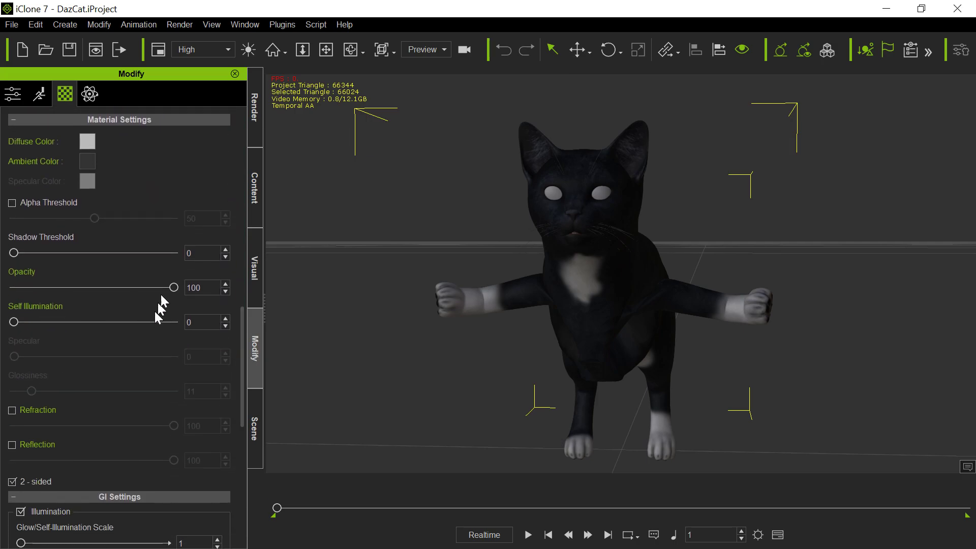
drag(174, 287, 11, 287)
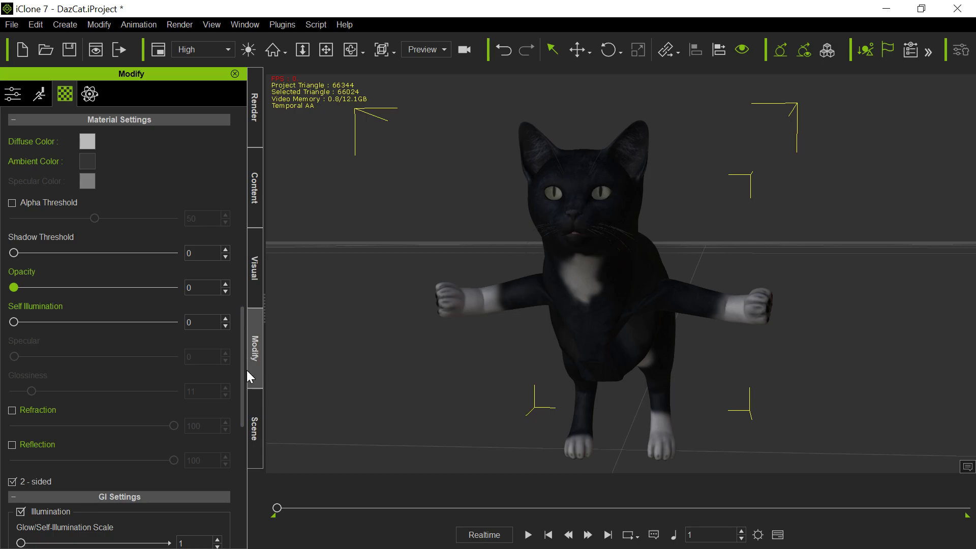
drag(242, 371, 250, 156)
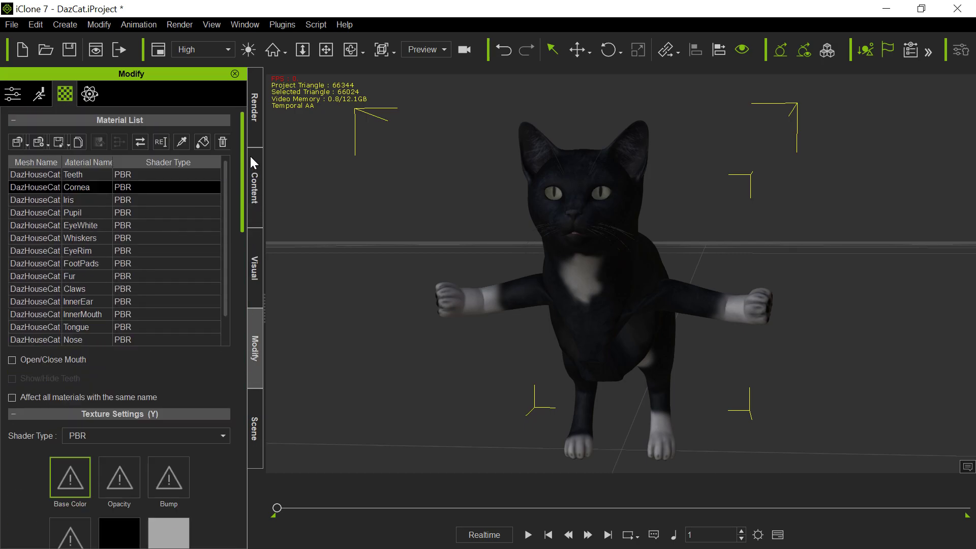
- Select the Iris material and look over the cat's bump, diffuse and specular maps in the DazHouseCat texture folder
click(74, 201)
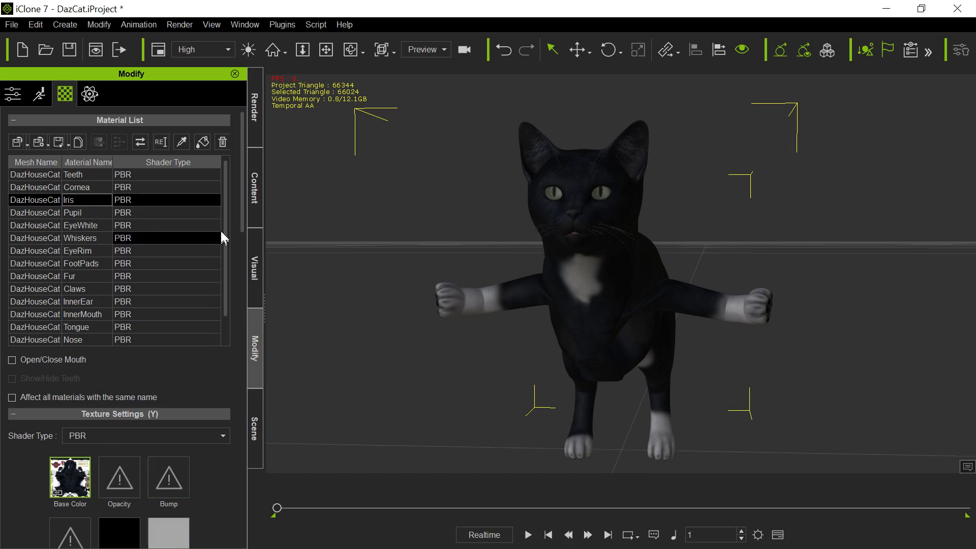
drag(242, 188, 245, 200)
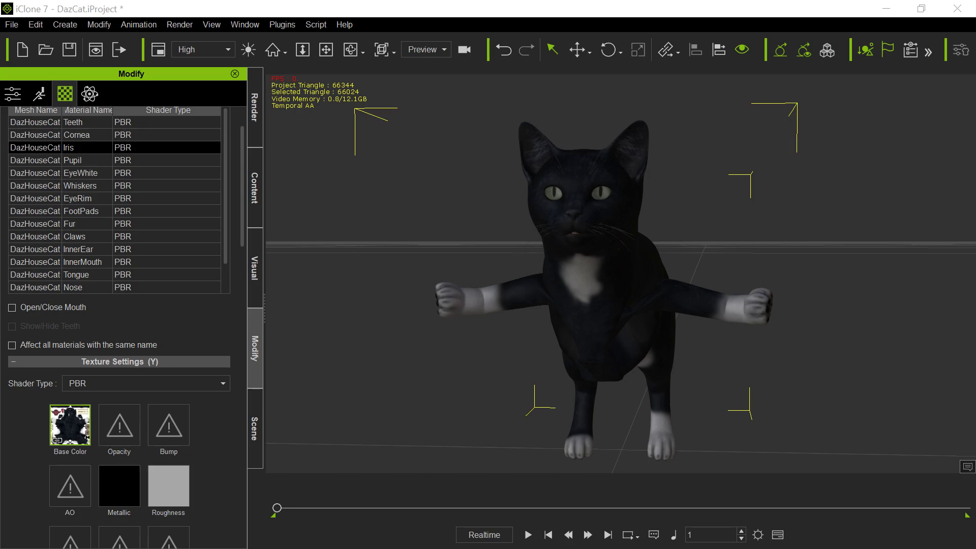
drag(0, 54, 212, 31)
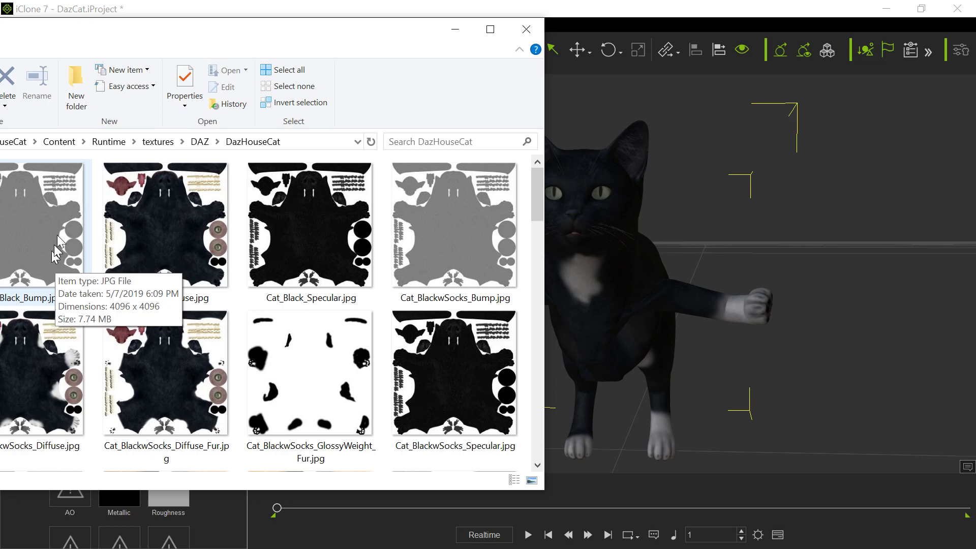
drag(140, 39, 181, 45)
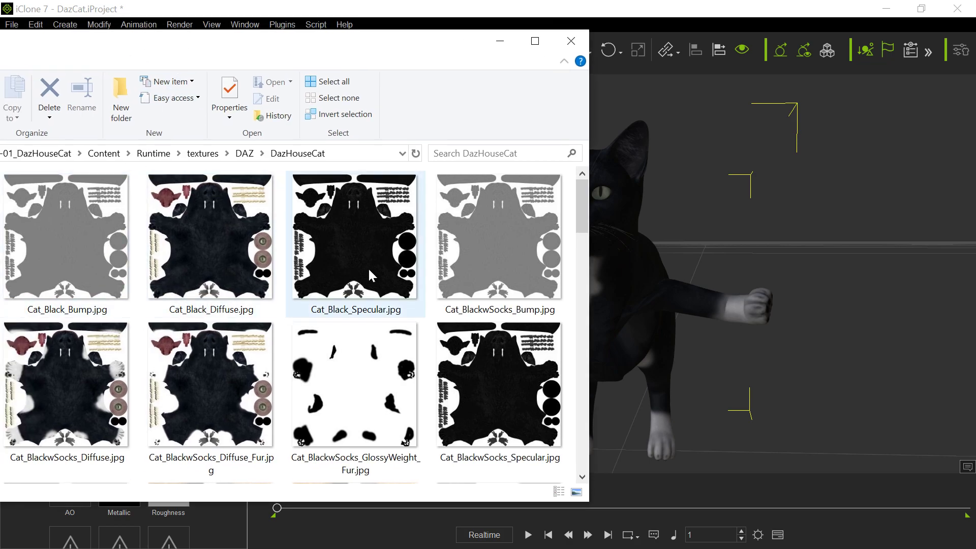
drag(417, 54, 0, 48)
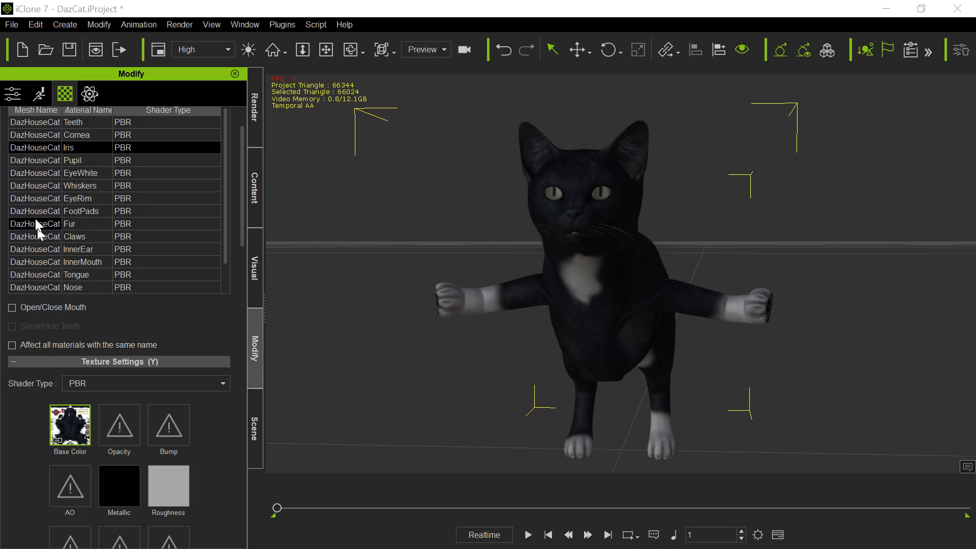
- Extend the material selection from Iris down to Nostrils and add Teeth, leaving out Cornea
scroll(47, 286, down, 2)
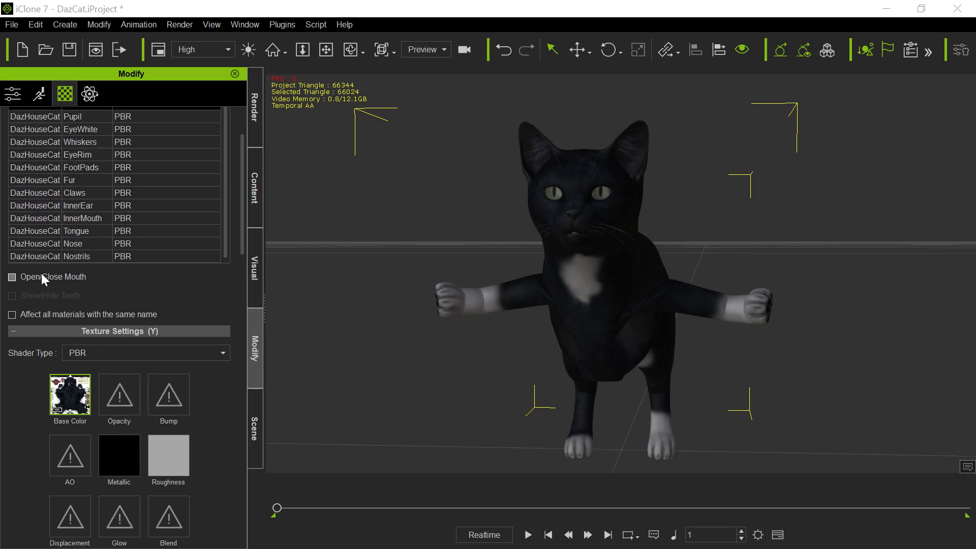
click(51, 256)
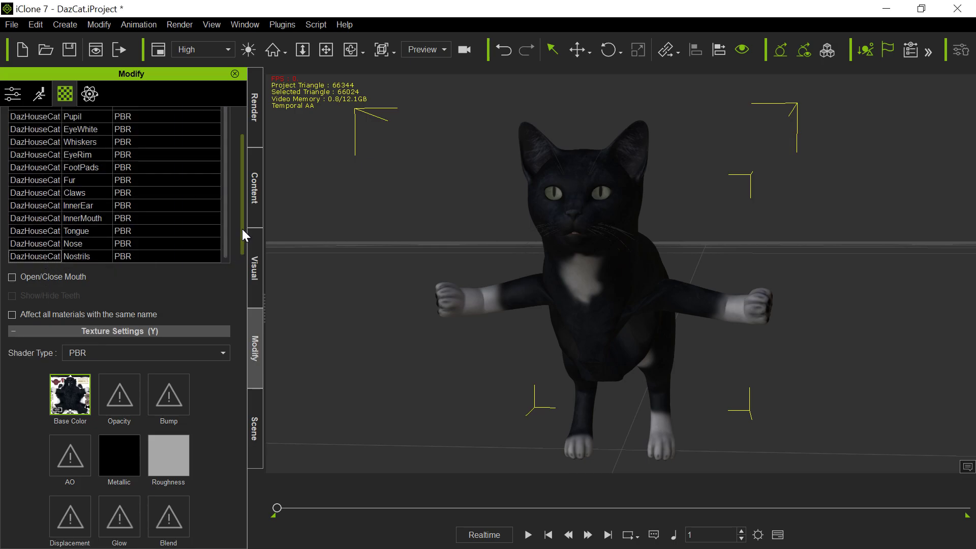
drag(241, 228, 245, 142)
scroll(72, 215, up, 1)
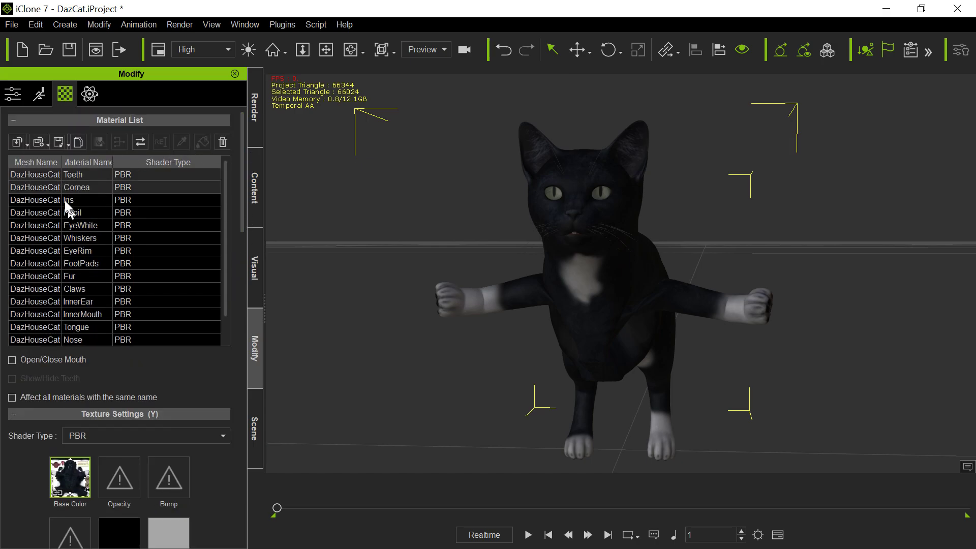
click(47, 176)
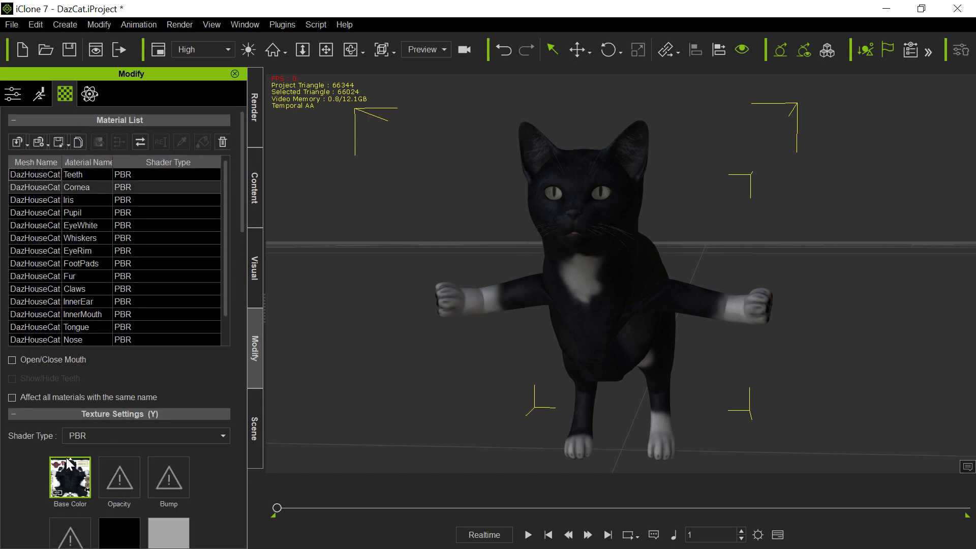
- Load the cat's bump texture into the Bump channel as a grayscale bump map and its specular texture into Roughness
drag(70, 477, 178, 483)
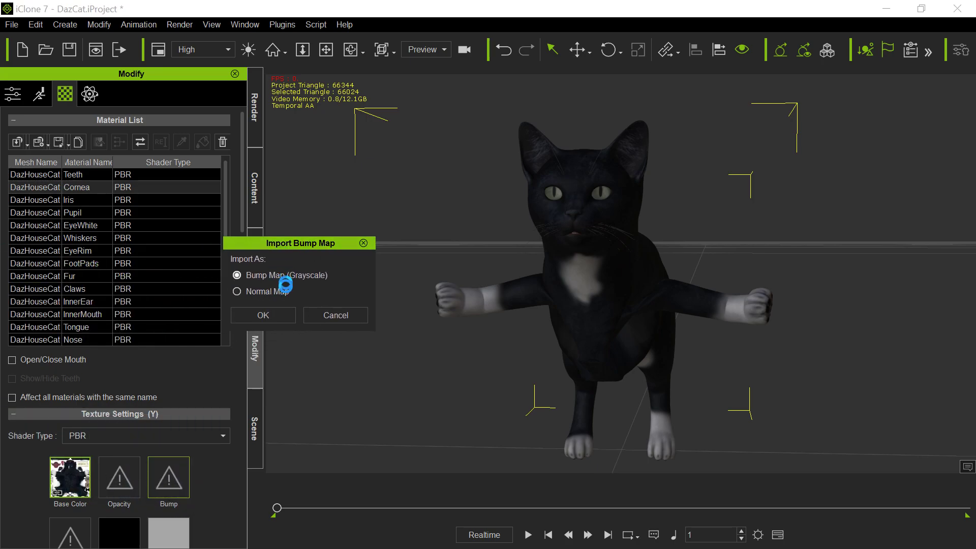
click(267, 315)
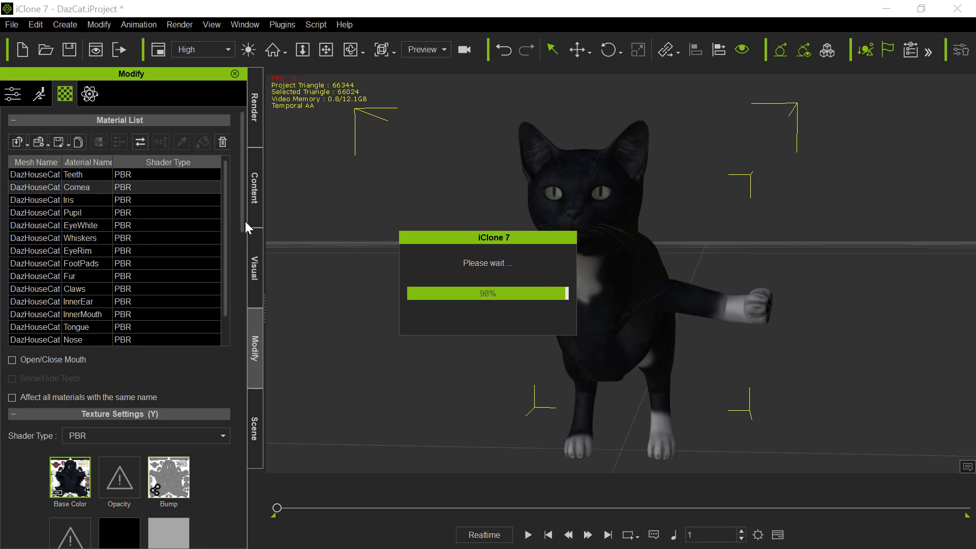
drag(242, 221, 245, 256)
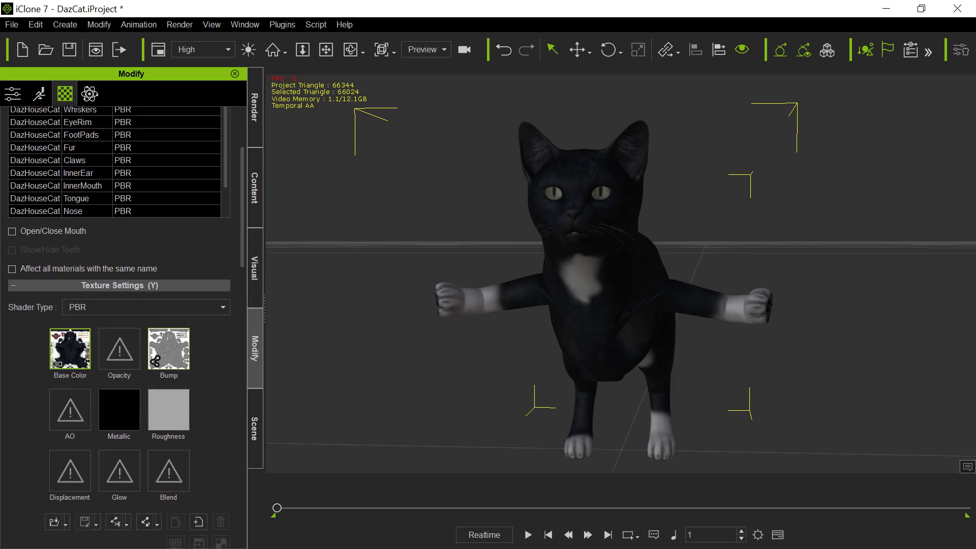
drag(168, 349, 176, 413)
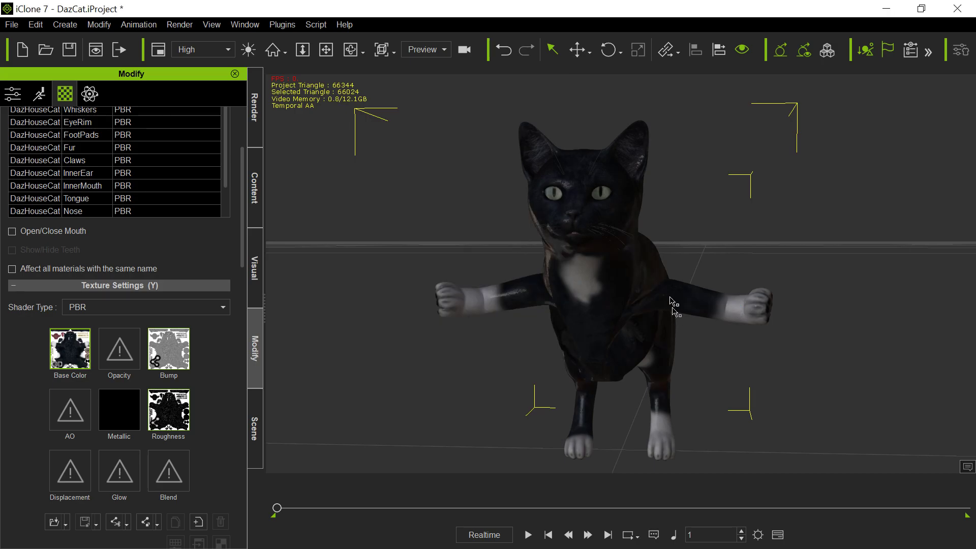
- Invert the Roughness texture of the selected materials and set its brightness to -18 in the color adjustments
key(x)
drag(515, 288, 616, 378)
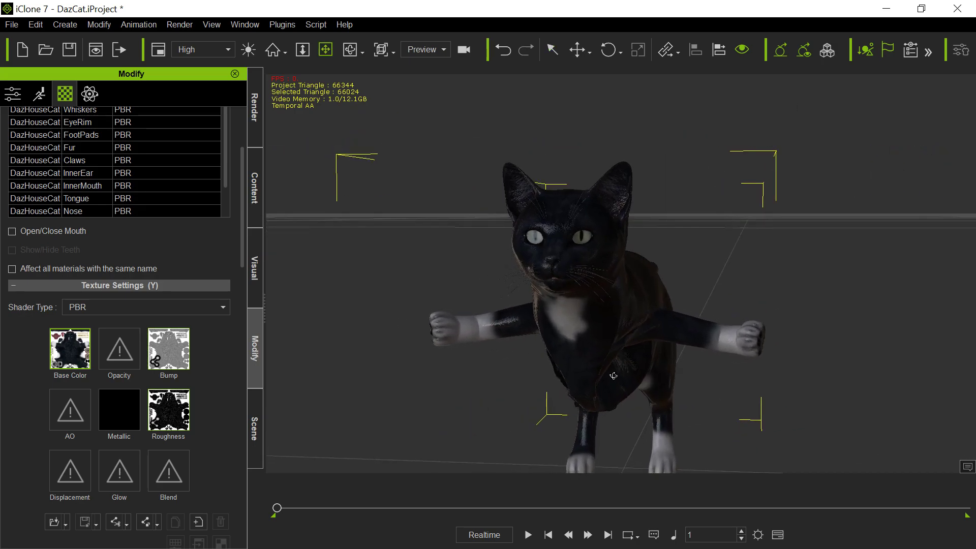
scroll(613, 375, up, 3)
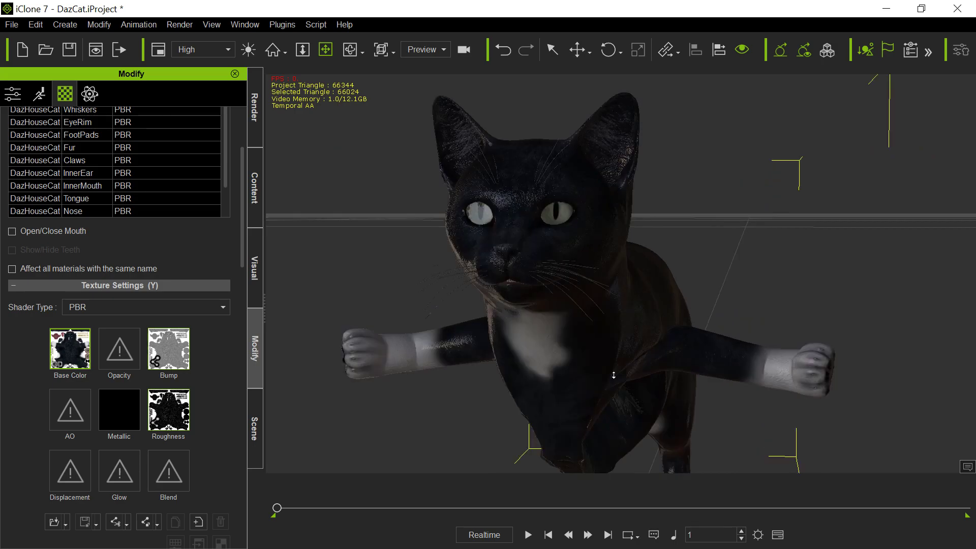
scroll(613, 374, up, 3)
scroll(613, 375, down, 3)
right_drag(590, 359, 593, 385)
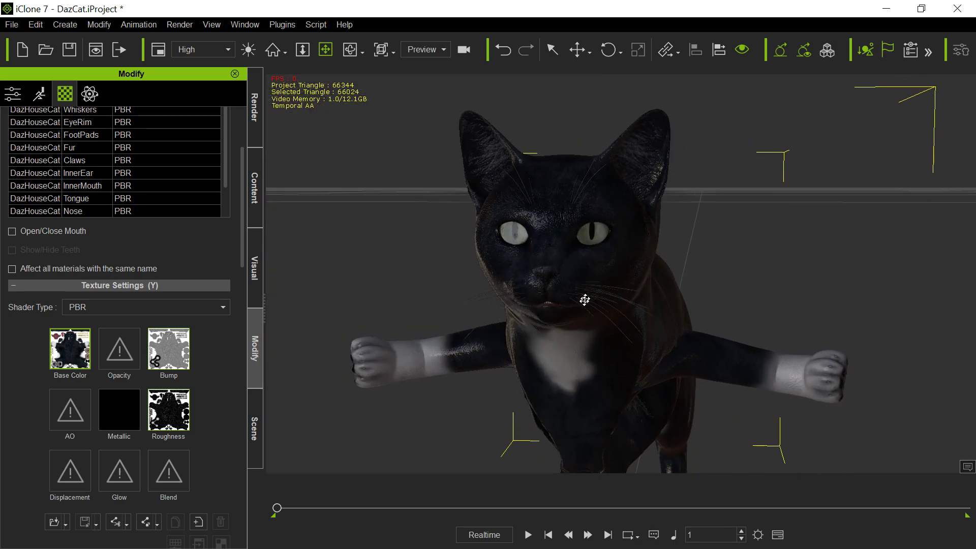
right_click(174, 408)
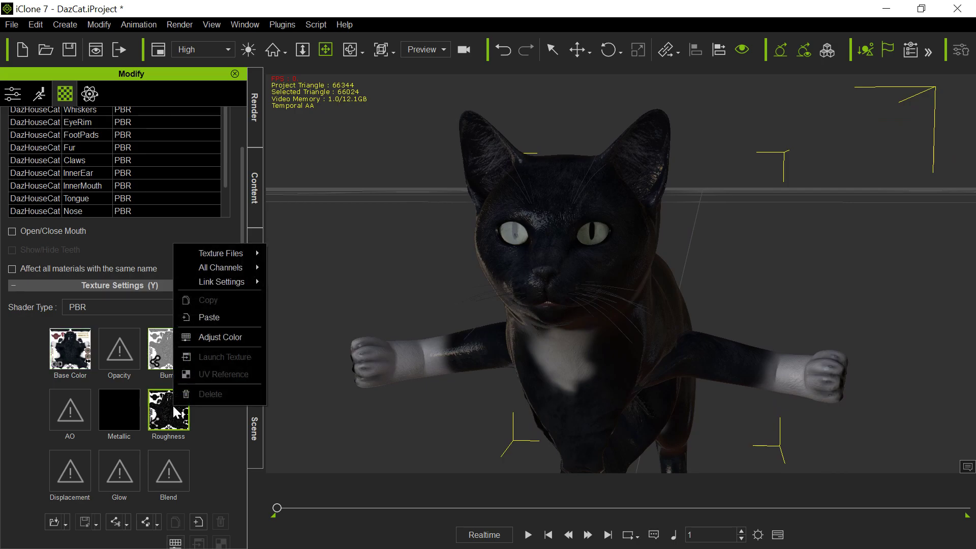
click(194, 337)
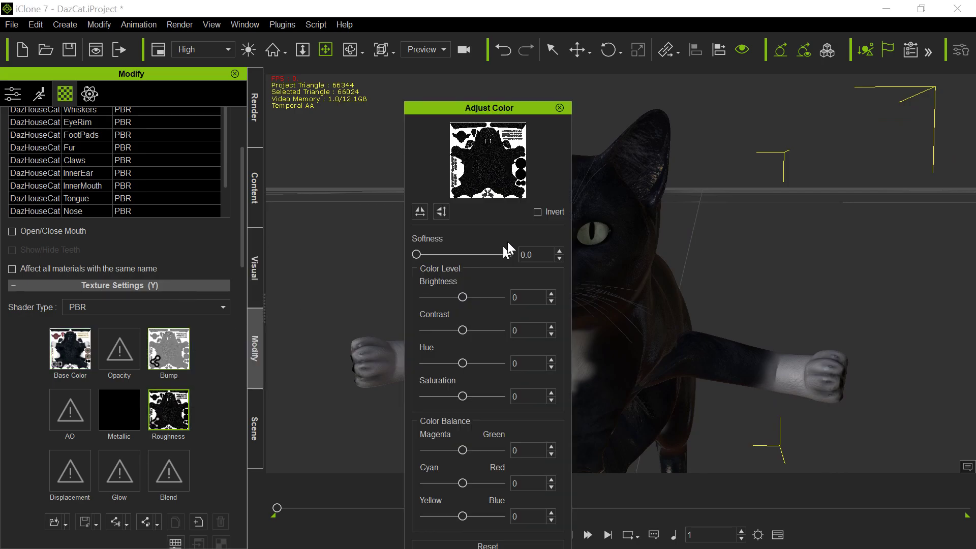
click(537, 211)
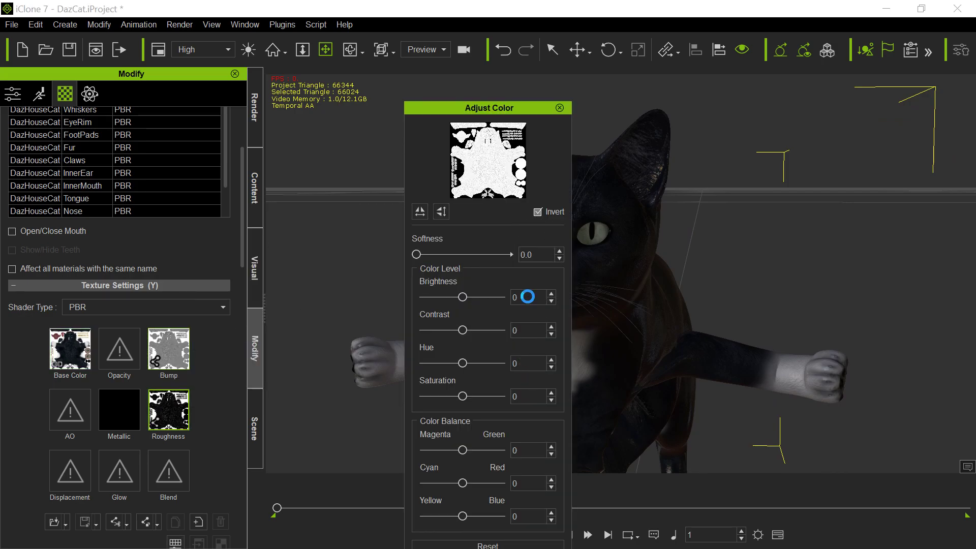
drag(529, 299, 499, 299)
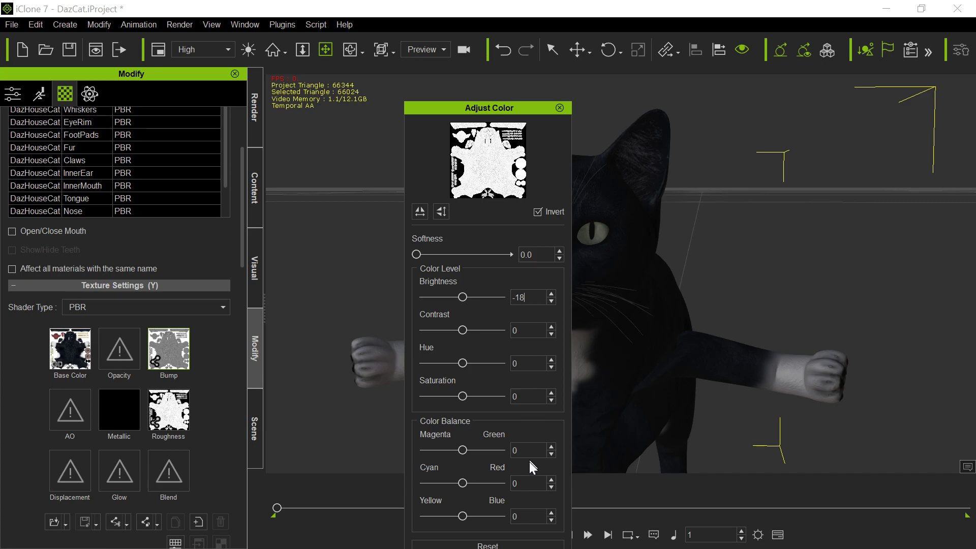
drag(478, 112, 408, 70)
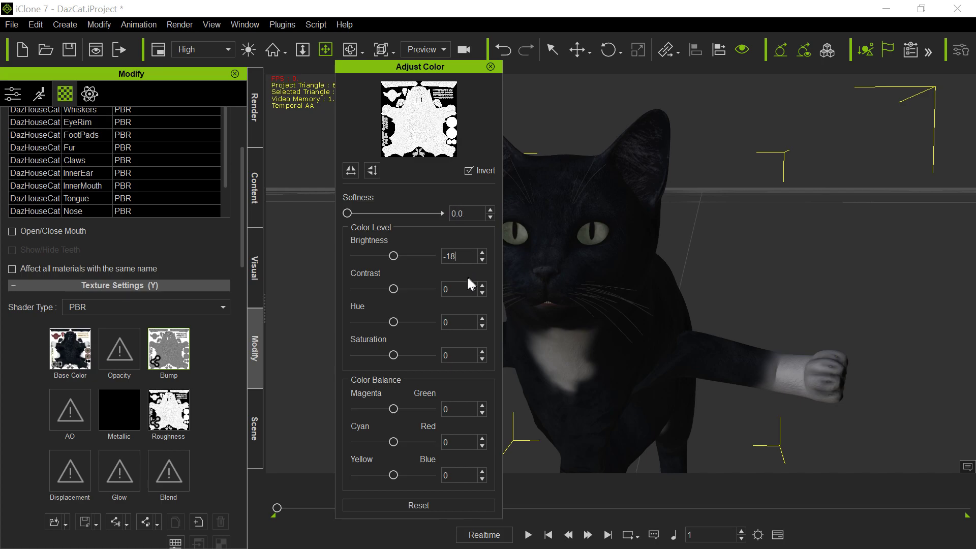
key(Tab)
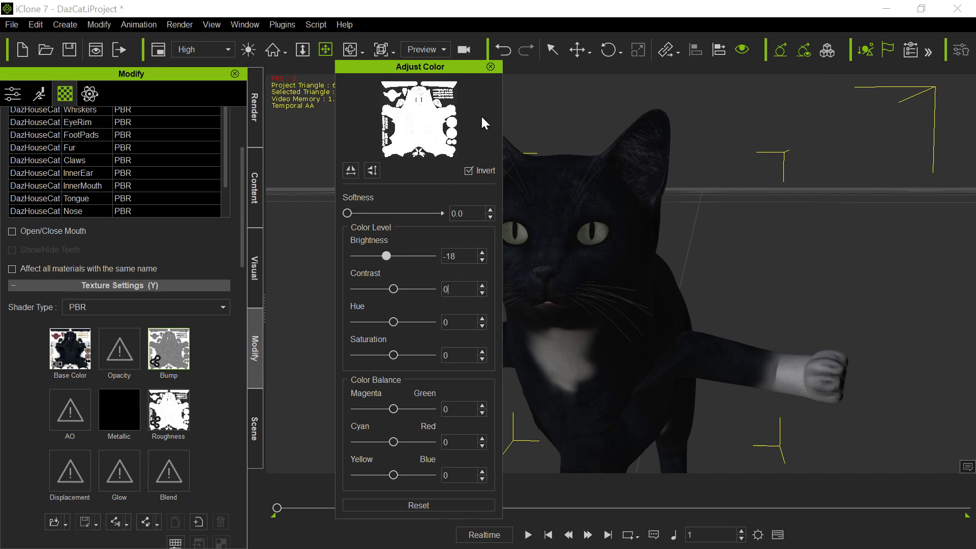
click(489, 64)
- Open motion layer editing for the cat and select its right shoulder bone in IK mode with Mirror enabled
mouse_move(512, 254)
right_down()
mouse_move(504, 253)
mouse_move(521, 253)
right_up()
drag(522, 257, 517, 244)
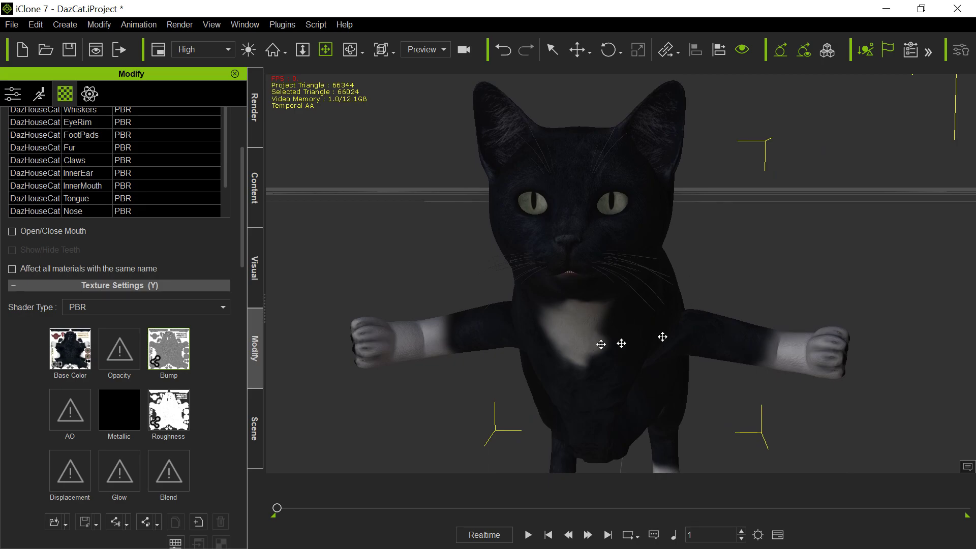
right_drag(519, 241, 522, 247)
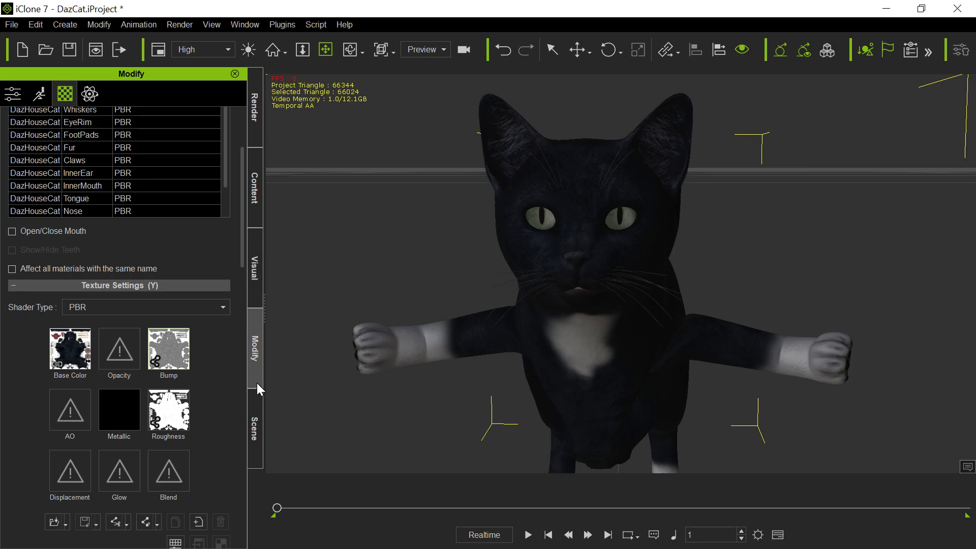
mouse_move(529, 349)
right_down()
mouse_move(513, 346)
mouse_move(521, 352)
right_up()
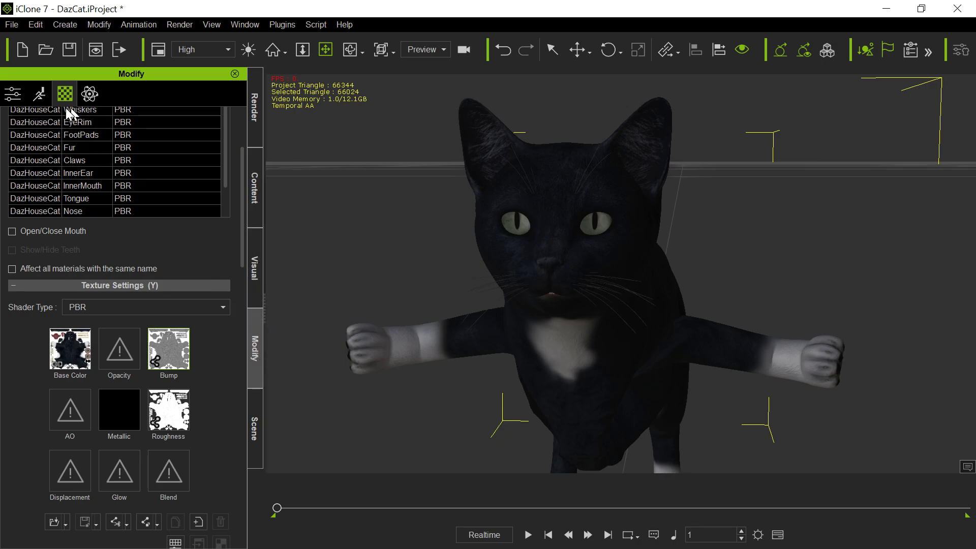
click(33, 94)
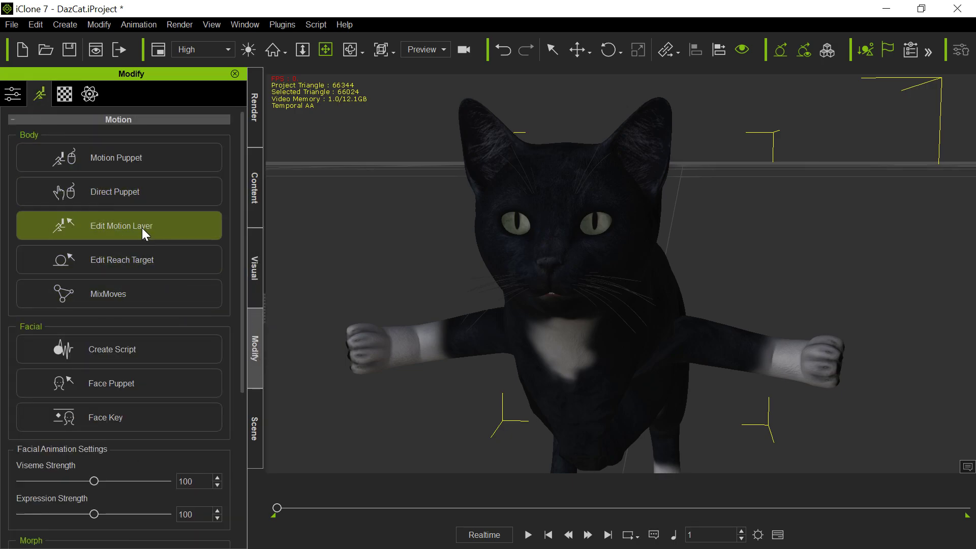
click(142, 228)
click(183, 243)
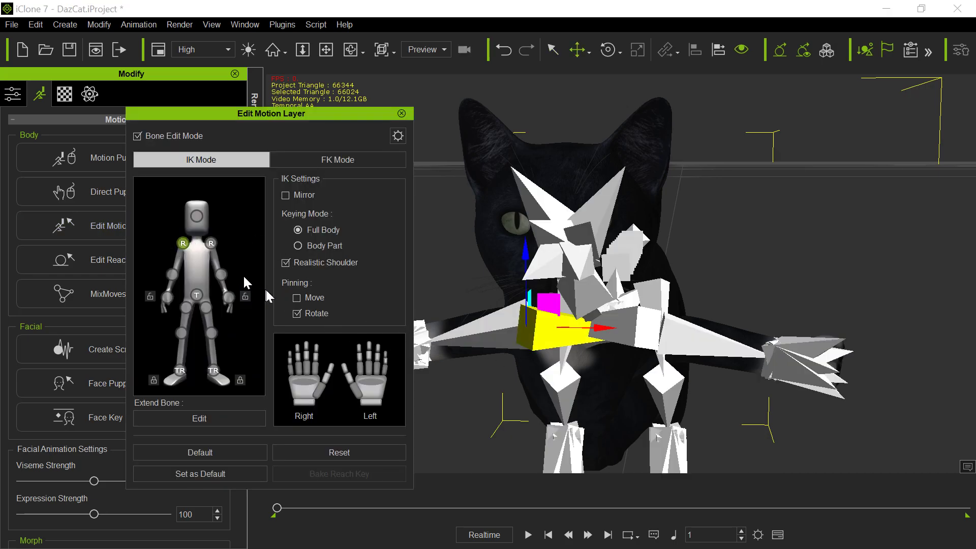
click(286, 196)
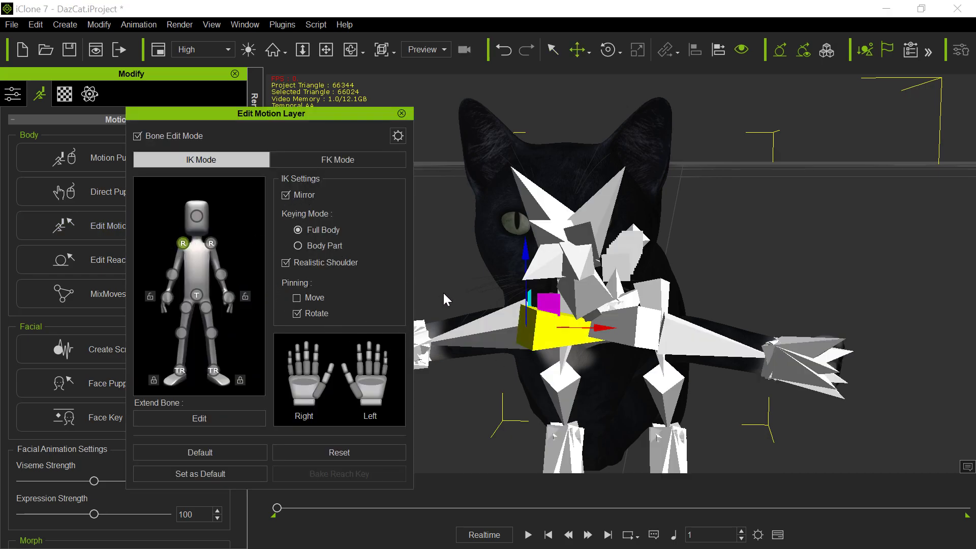
click(509, 309)
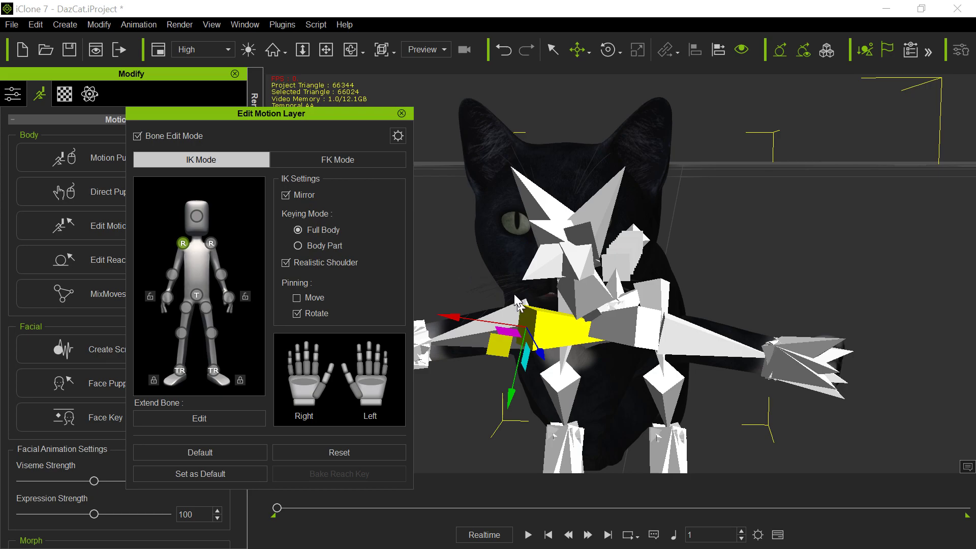
- Rotate the mirrored front legs down from the outstretched pose so the cat stands on all four paws
drag(499, 268, 549, 259)
scroll(800, 308, down, 4)
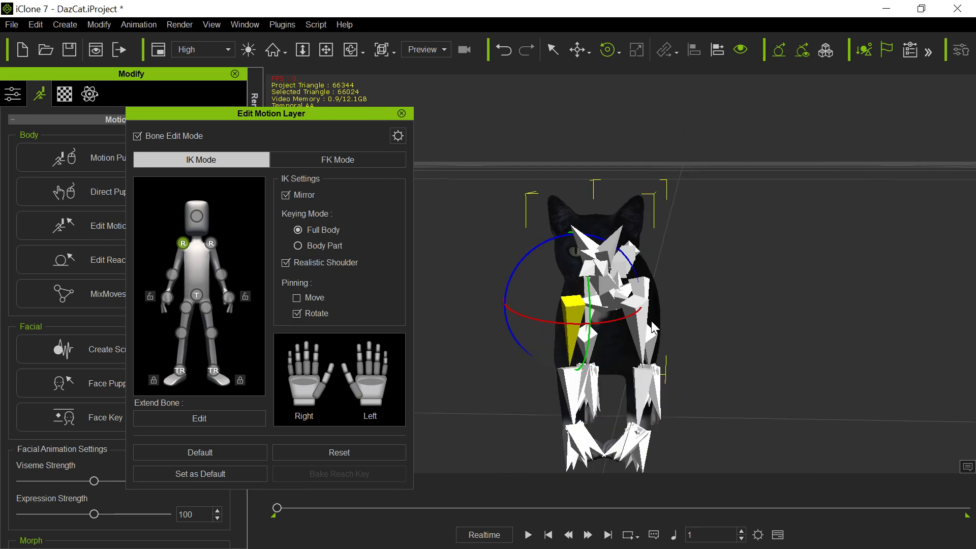
drag(619, 316, 607, 320)
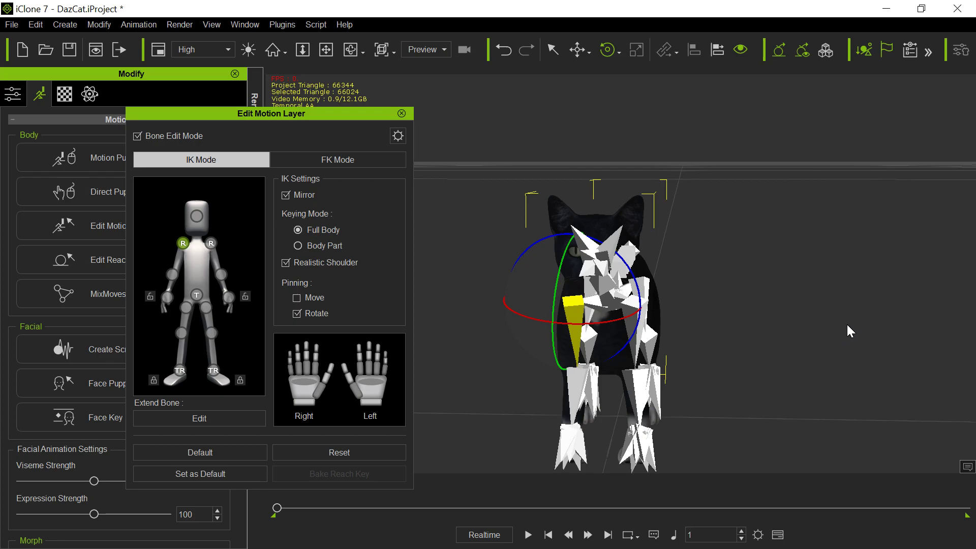
right_drag(846, 330, 762, 292)
click(401, 115)
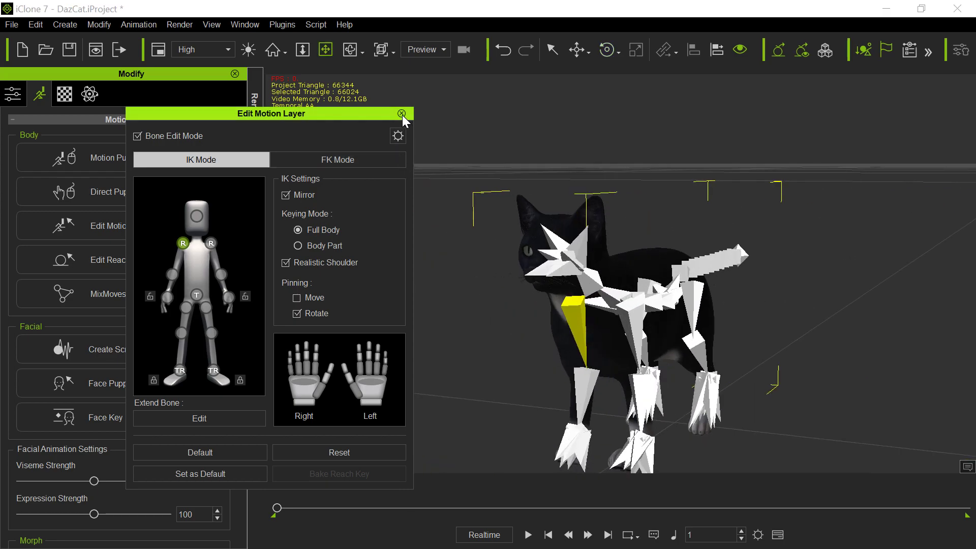
- Apply the Heidi_Talk 1 motion from the Female MotionPlus animation templates to the cat
right_drag(421, 356, 473, 331)
middle_drag(474, 331, 474, 335)
scroll(474, 335, up, 3)
middle_drag(544, 337, 593, 337)
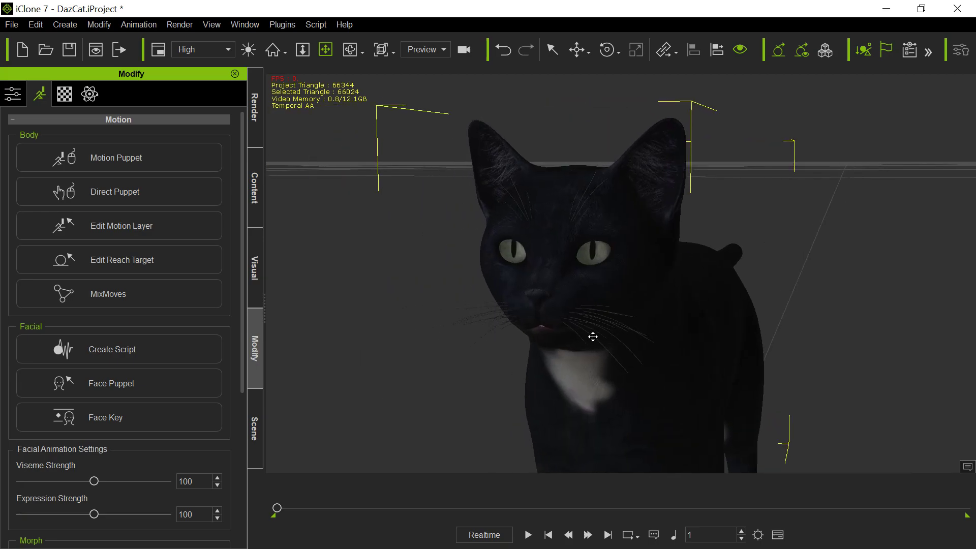
click(254, 219)
click(99, 95)
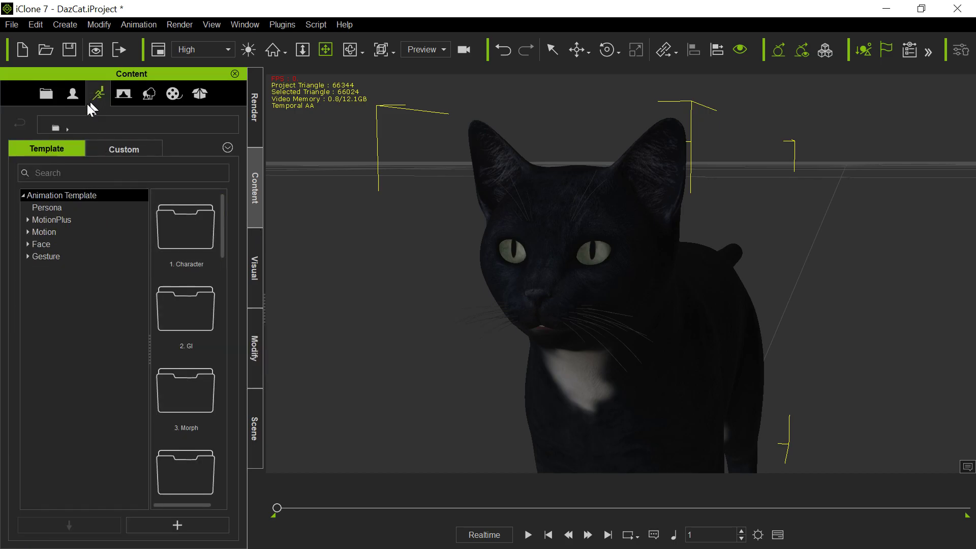
click(24, 222)
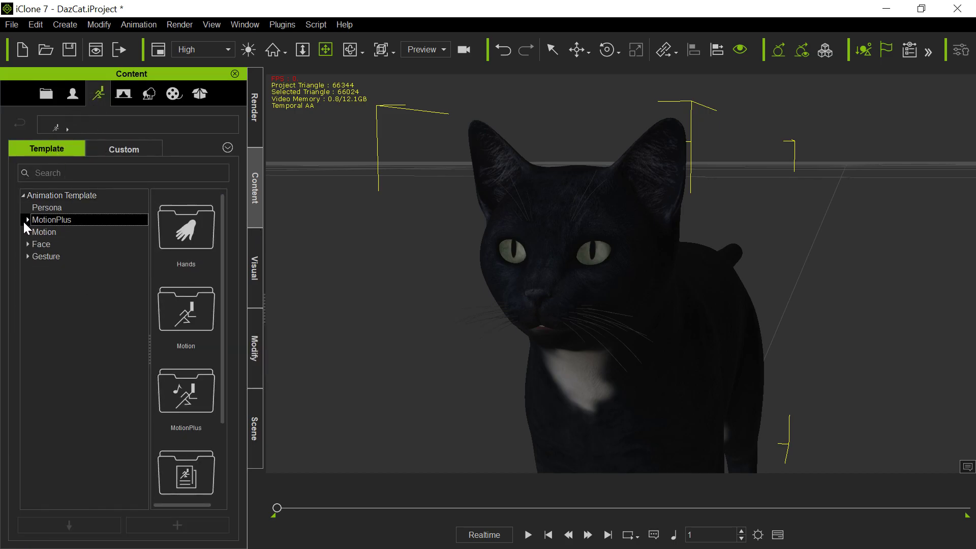
click(27, 219)
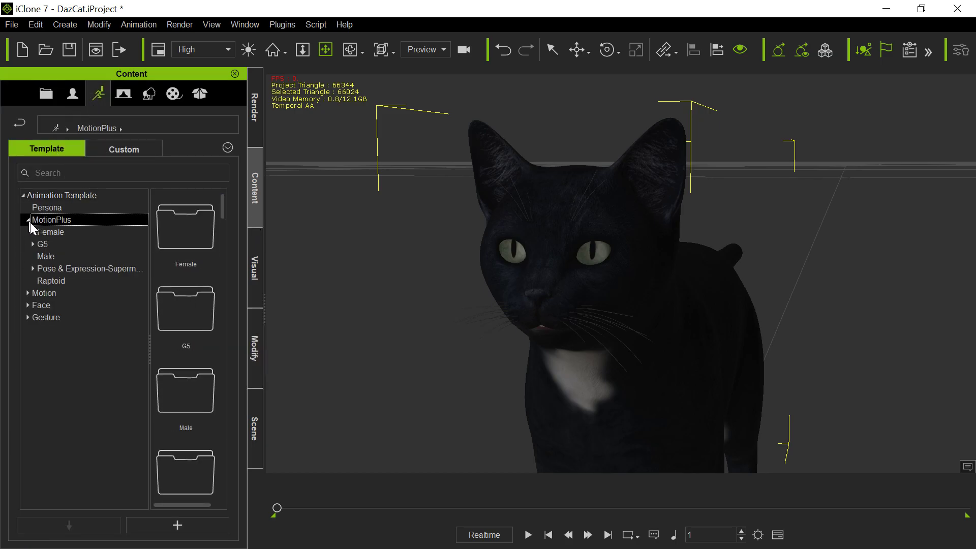
click(61, 232)
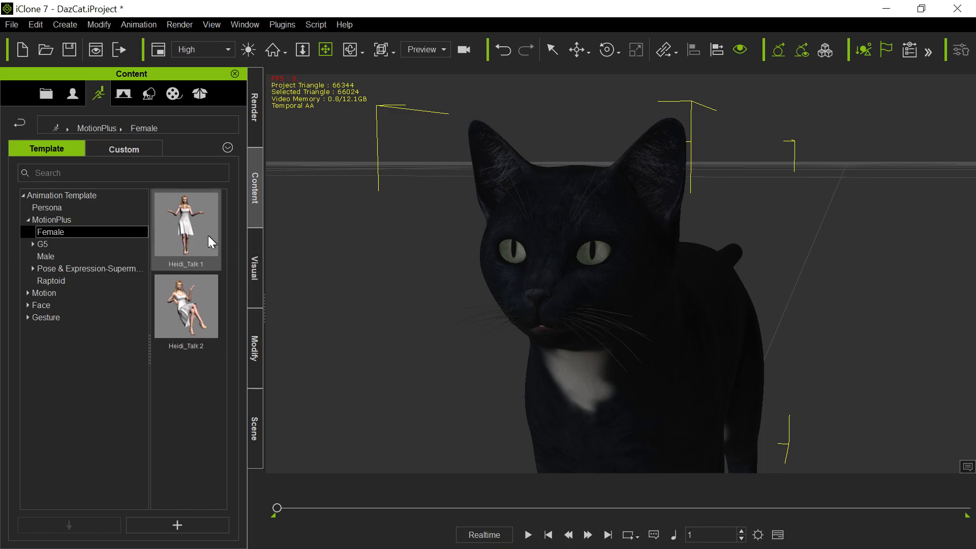
drag(191, 226, 632, 352)
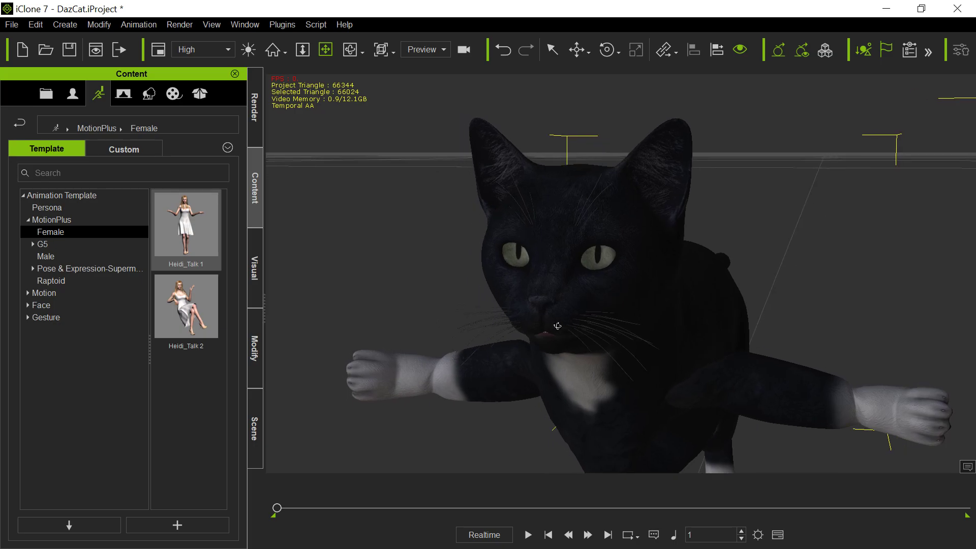
- Show the Daz Cat's Motion Layer tracks in the timeline and sample the Heidi_Talk 1 clip with Sample All Parts - Optimized
key(F3)
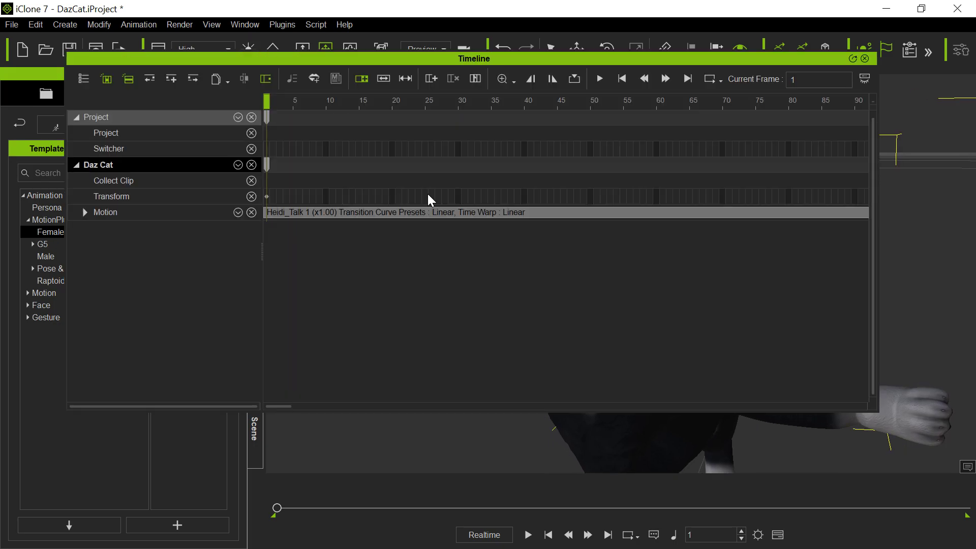
click(85, 213)
click(95, 243)
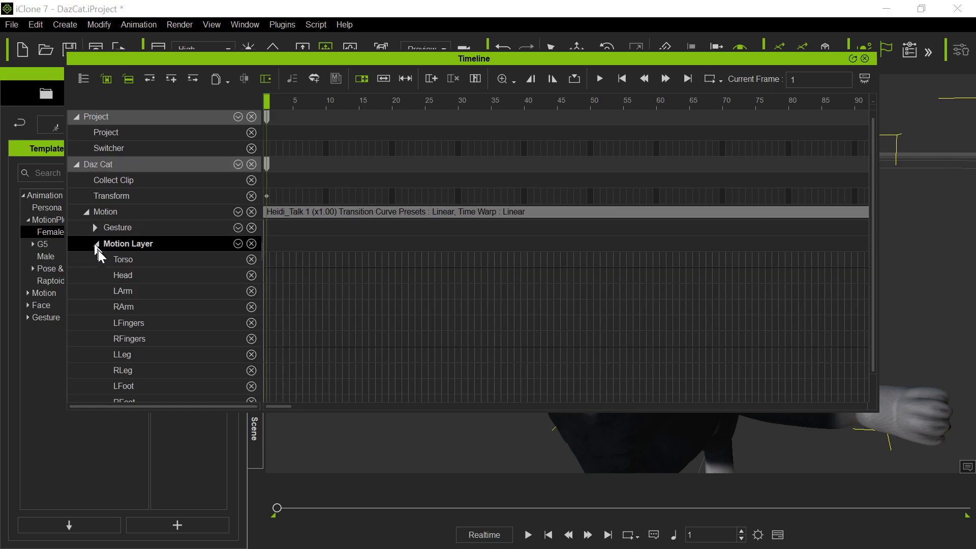
click(283, 215)
right_click(283, 216)
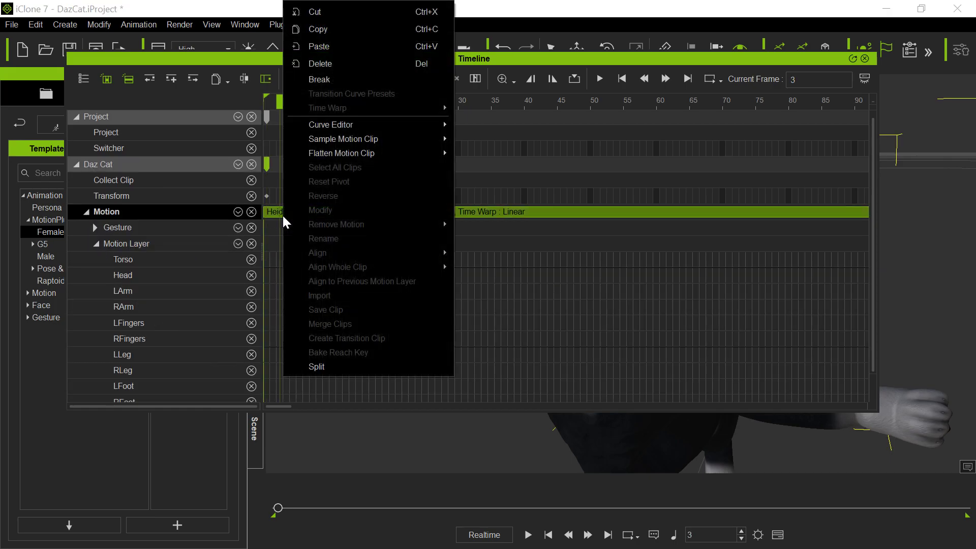
mouse_move(357, 138)
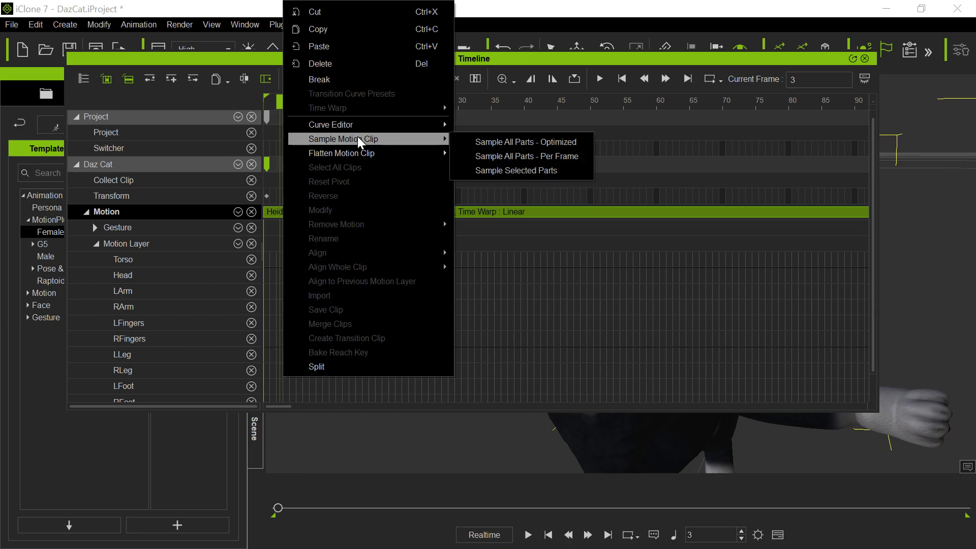
click(493, 142)
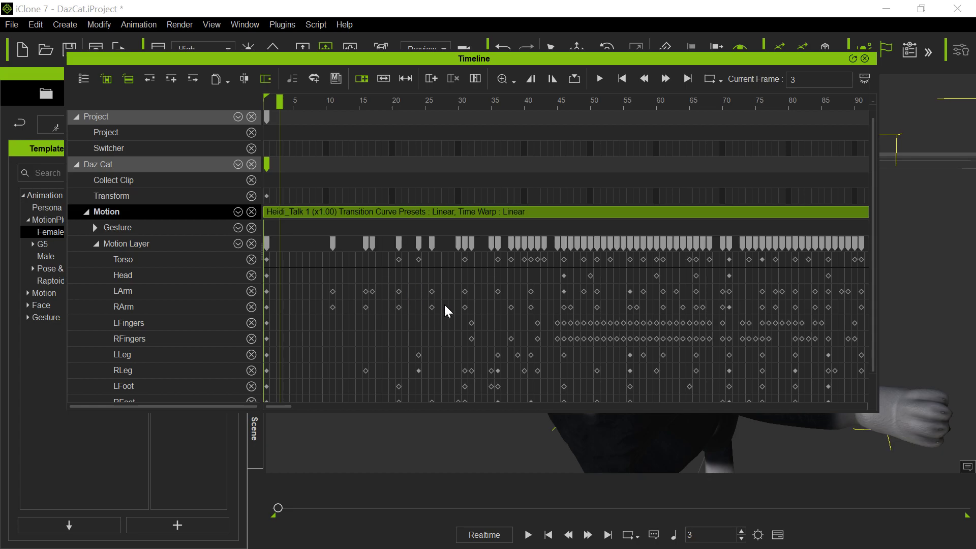
- Delete all sampled Torso, LArm and RArm keys from the cat's Motion Layer
ctrl+scroll(445, 304, down, 8)
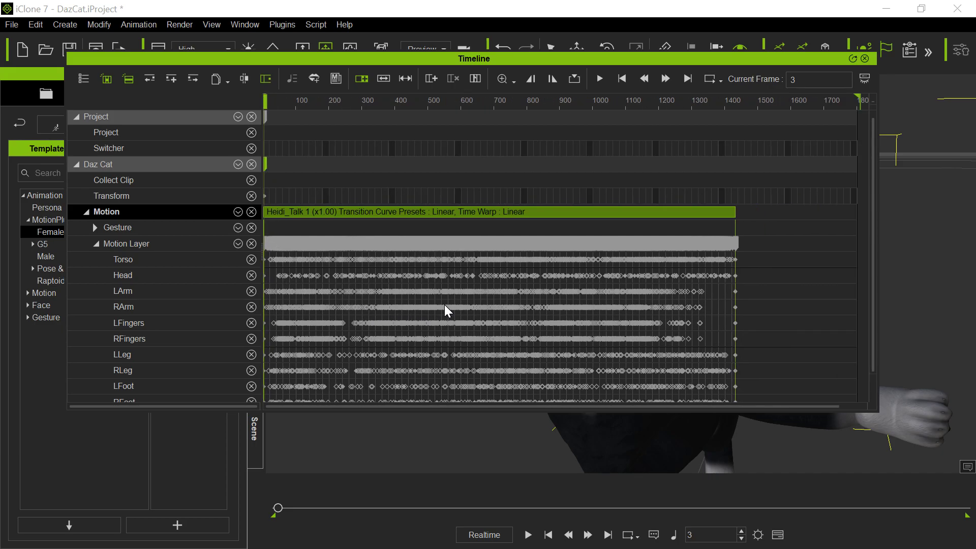
click(772, 261)
drag(773, 266, 251, 265)
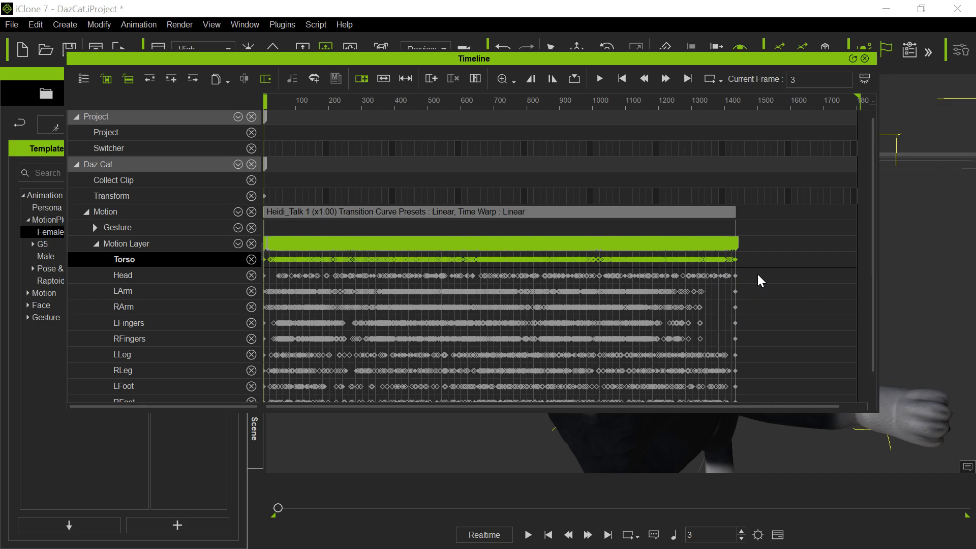
key(Delete)
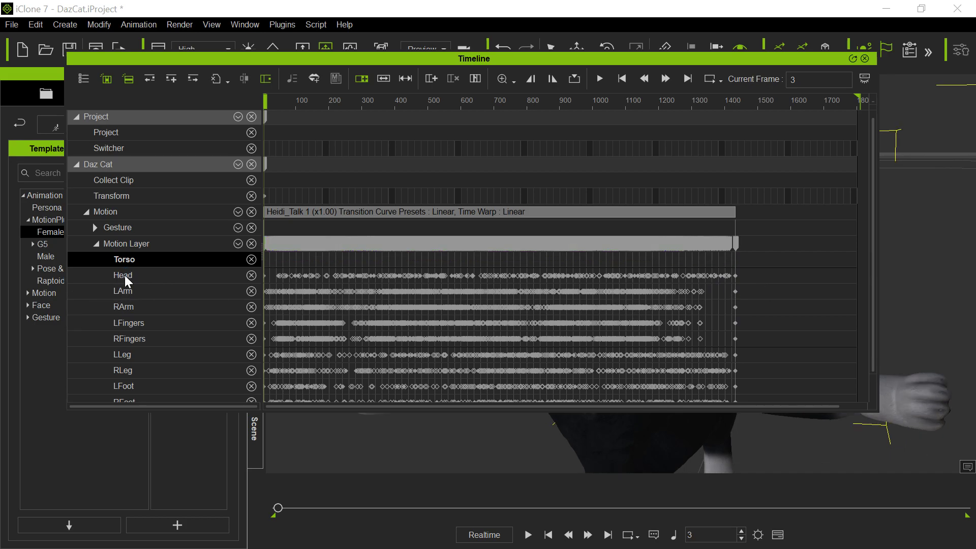
drag(745, 282, 108, 316)
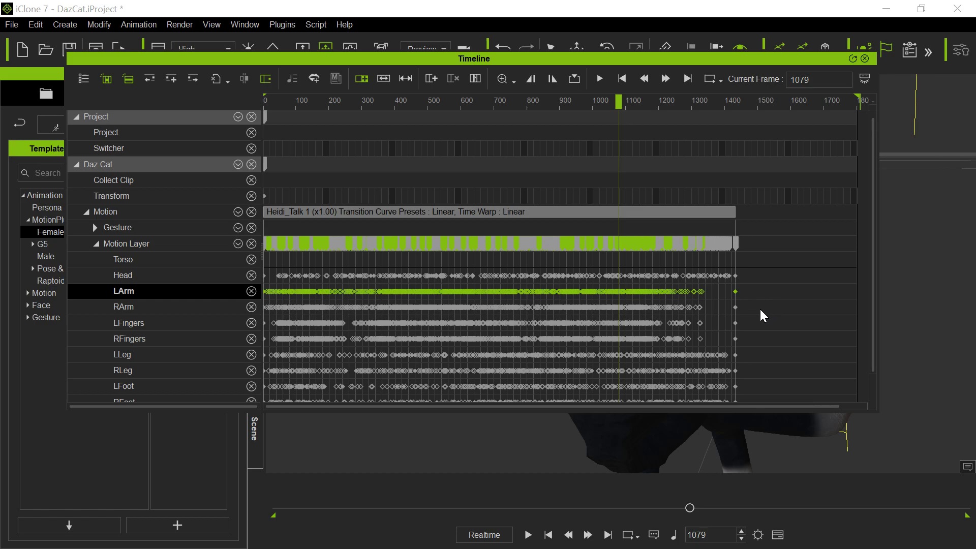
key(Delete)
drag(759, 307, 196, 313)
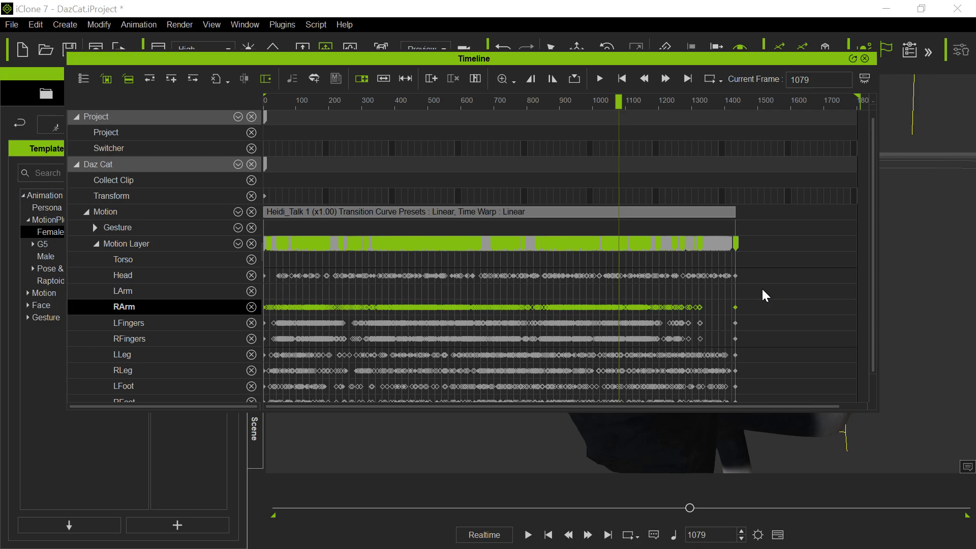
key(Delete)
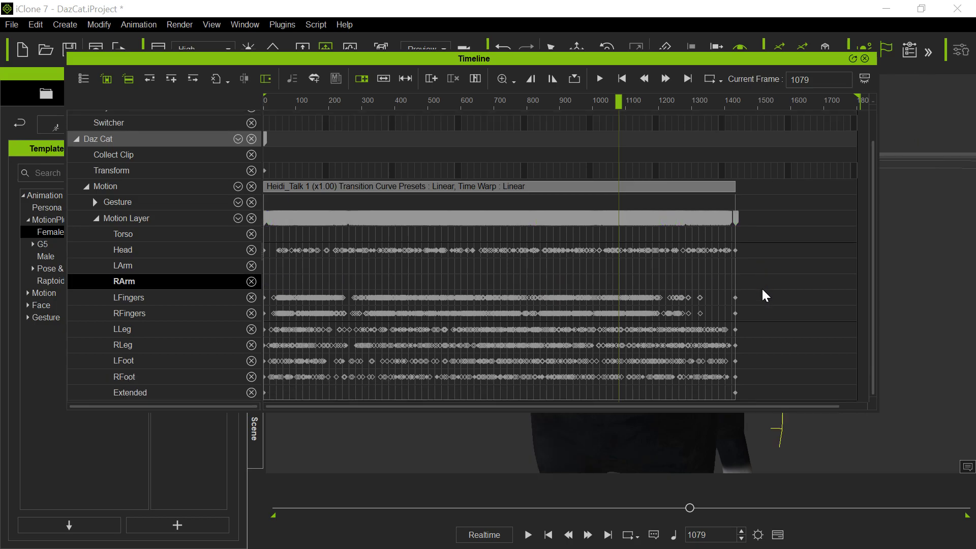
- Delete all sampled LLeg, RLeg, LFoot and RFoot keys from the Motion Layer and close the timeline
drag(746, 334, 209, 342)
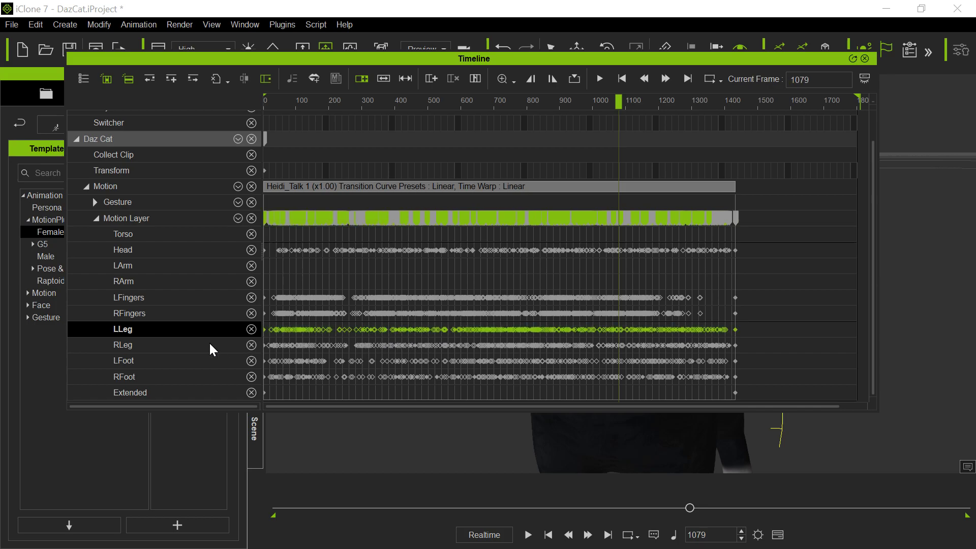
click(777, 342)
drag(749, 339, 268, 362)
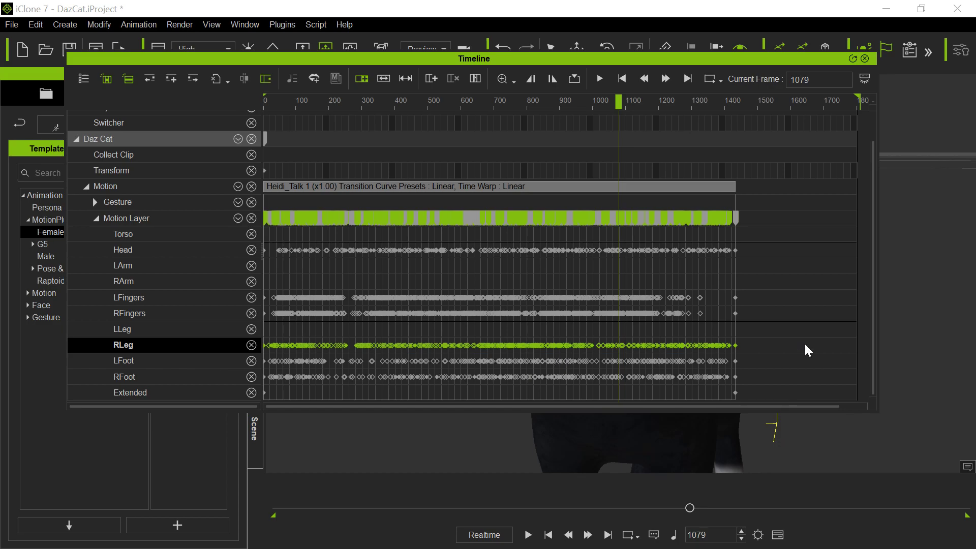
key(Delete)
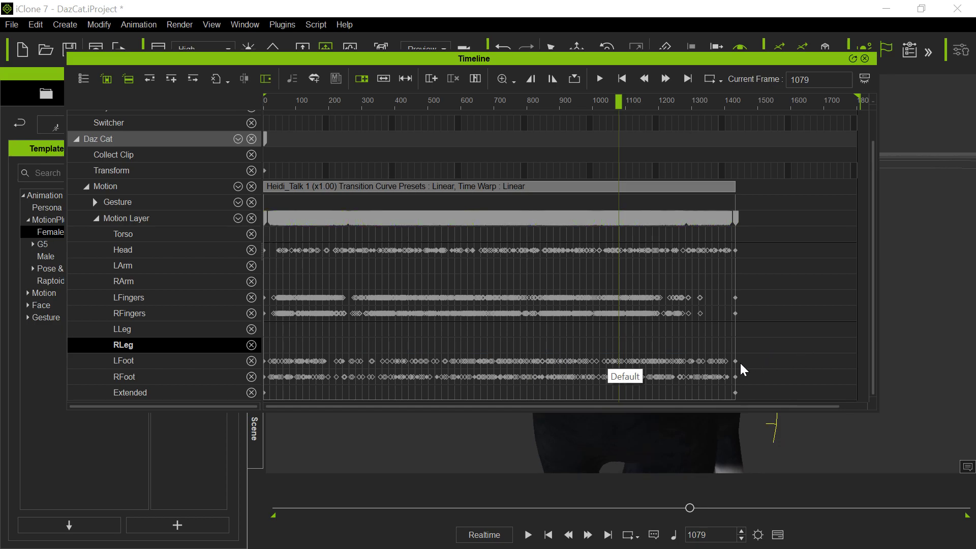
drag(746, 363, 175, 374)
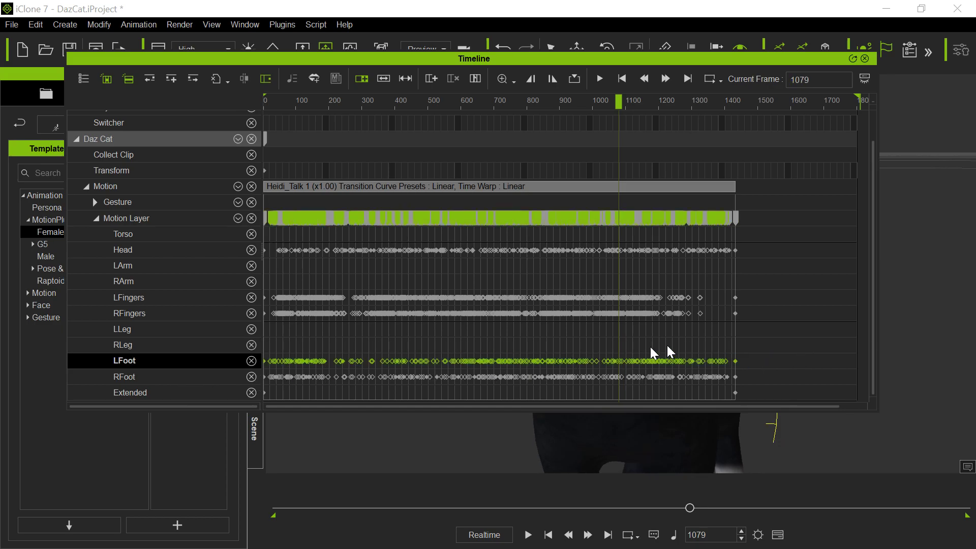
key(Delete)
drag(750, 376, 175, 393)
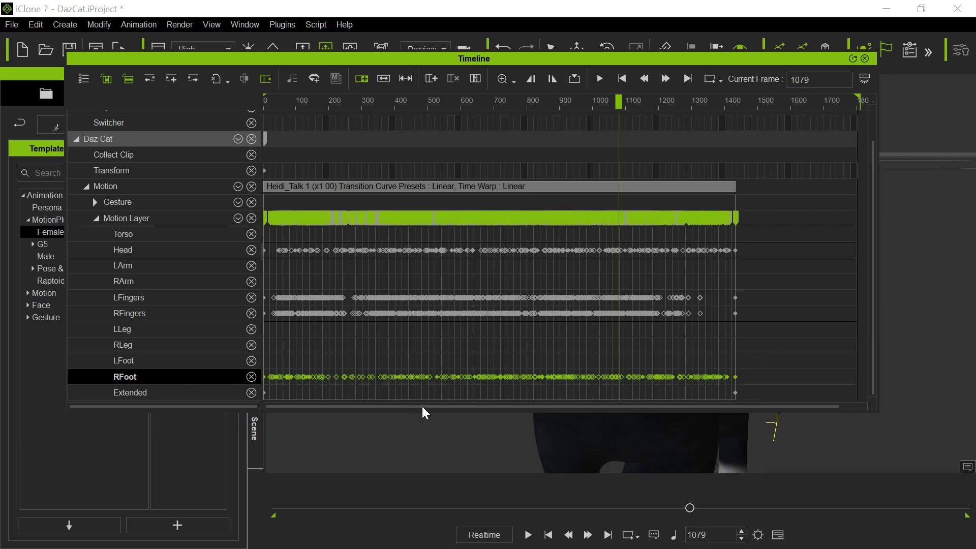
key(Delete)
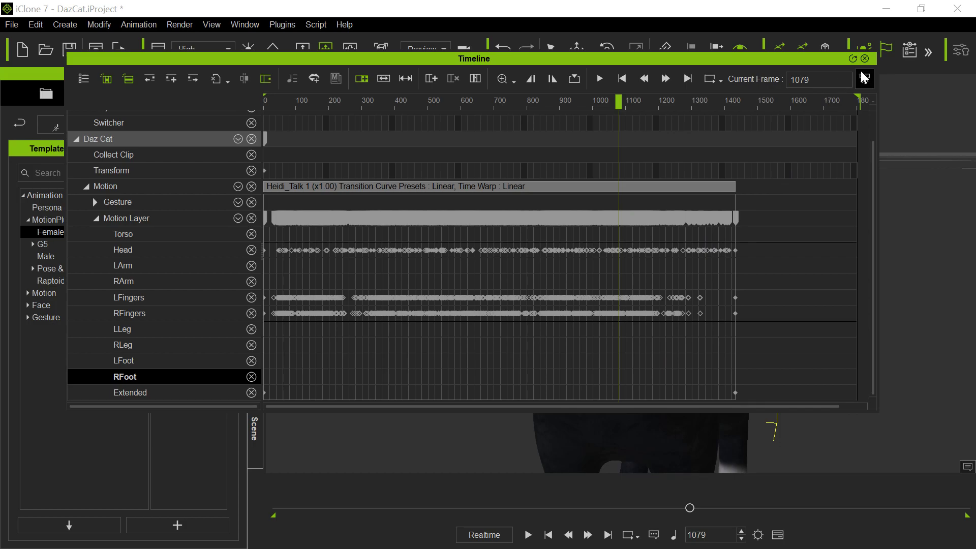
click(864, 59)
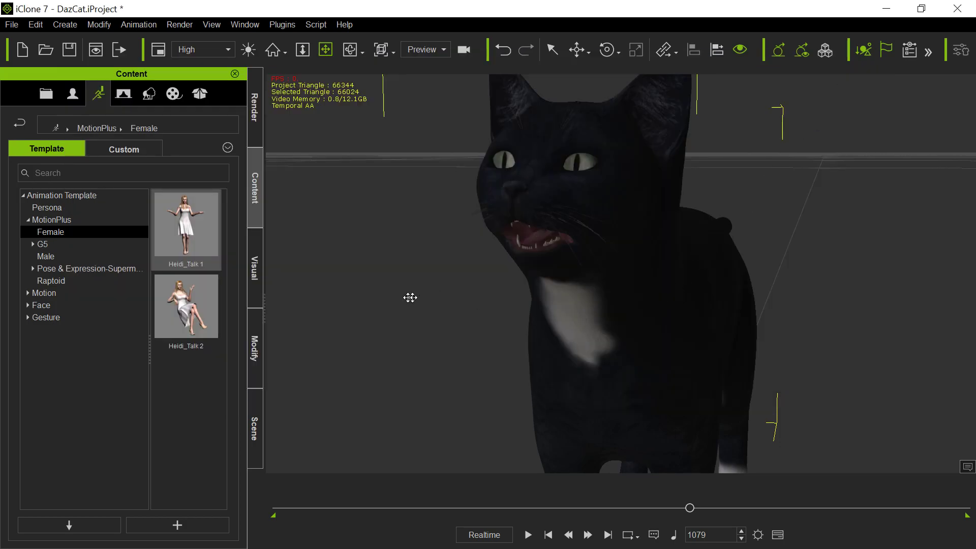
- Play the cat's talking animation from the first frame, stop it near the end and save the project
click(548, 535)
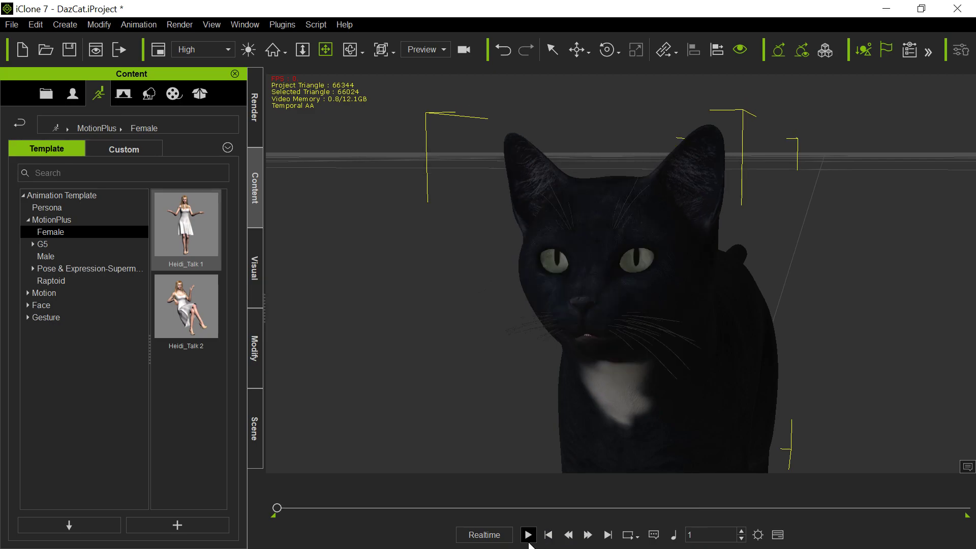
click(528, 535)
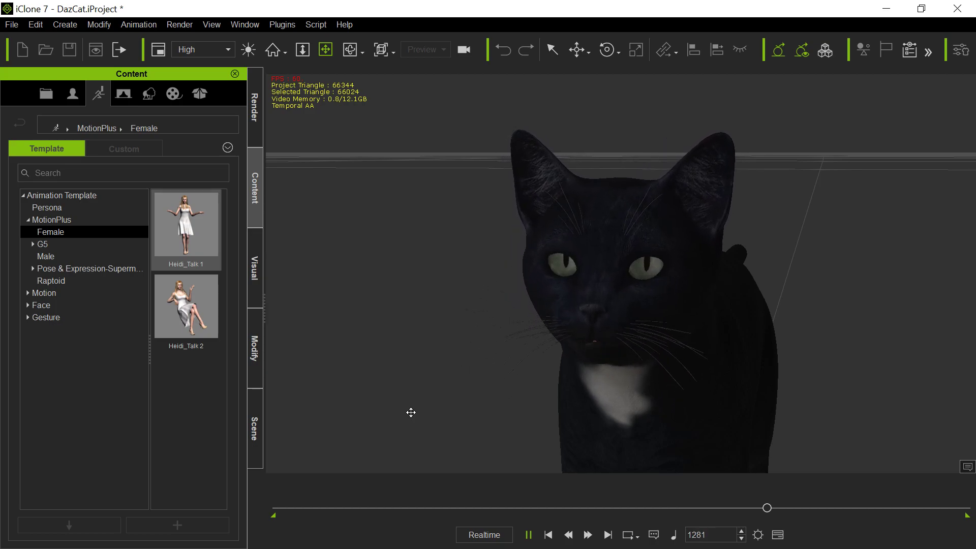
click(528, 535)
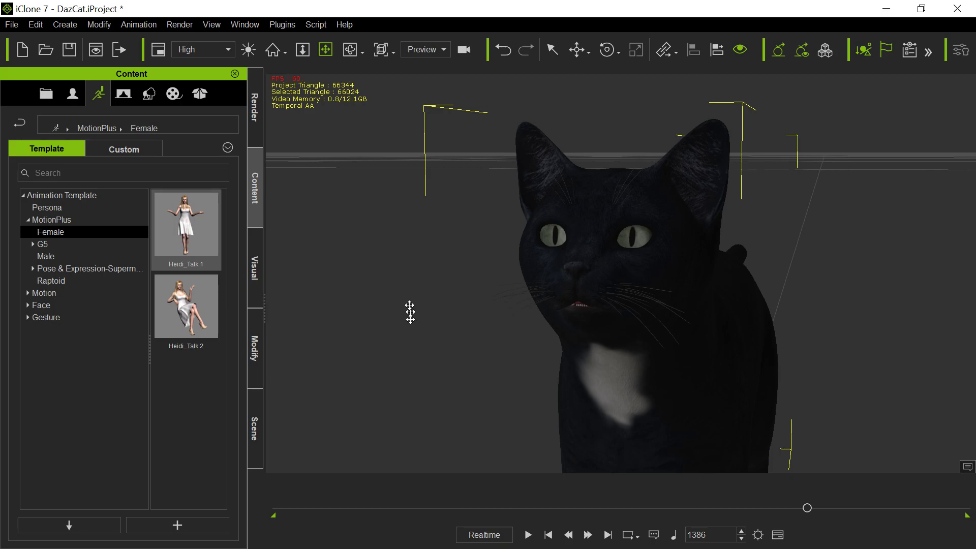
click(20, 28)
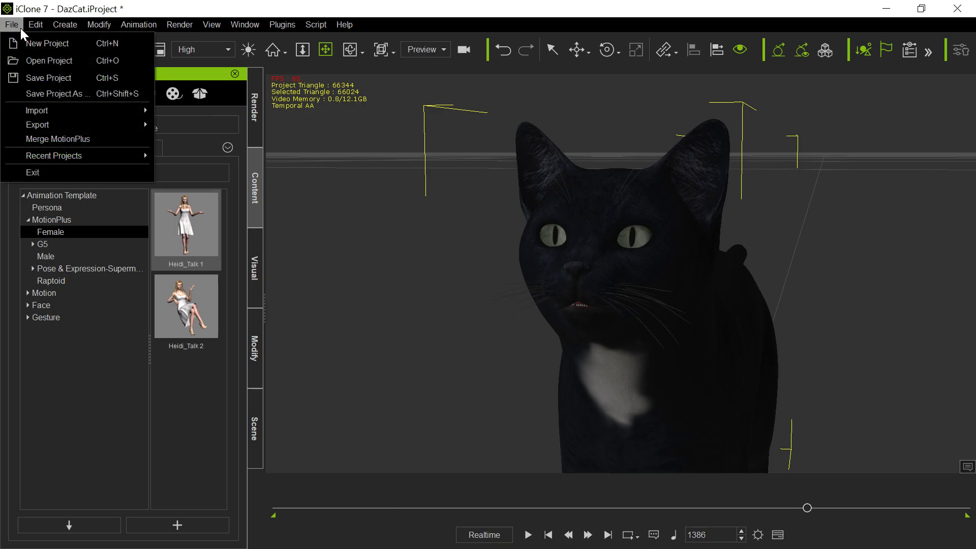
click(22, 79)
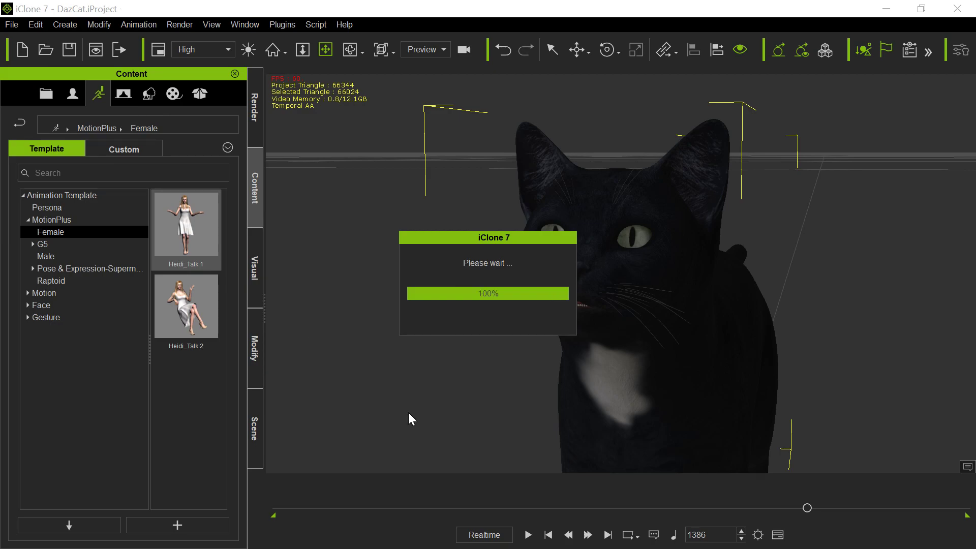